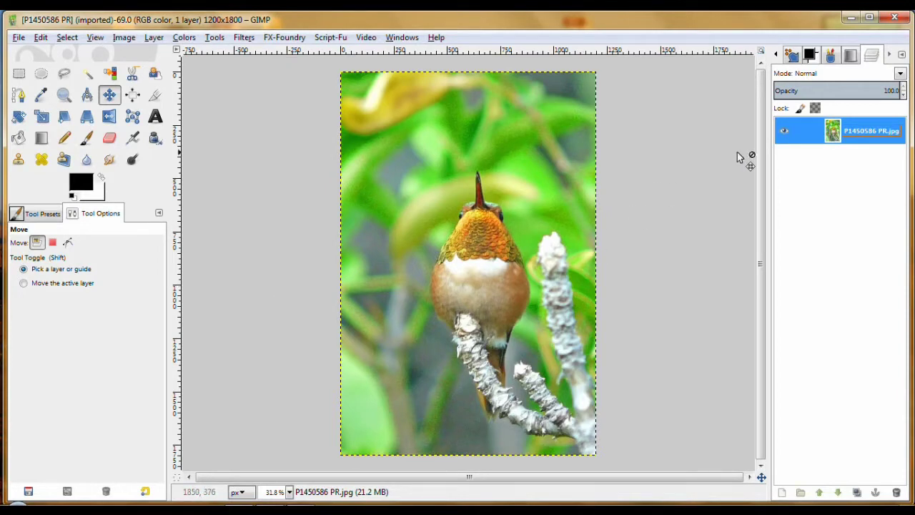
Add a white, full-opacity layer mask to the hummingbird photo layer
{"action": "right_click", "coordinate": [865, 140]}
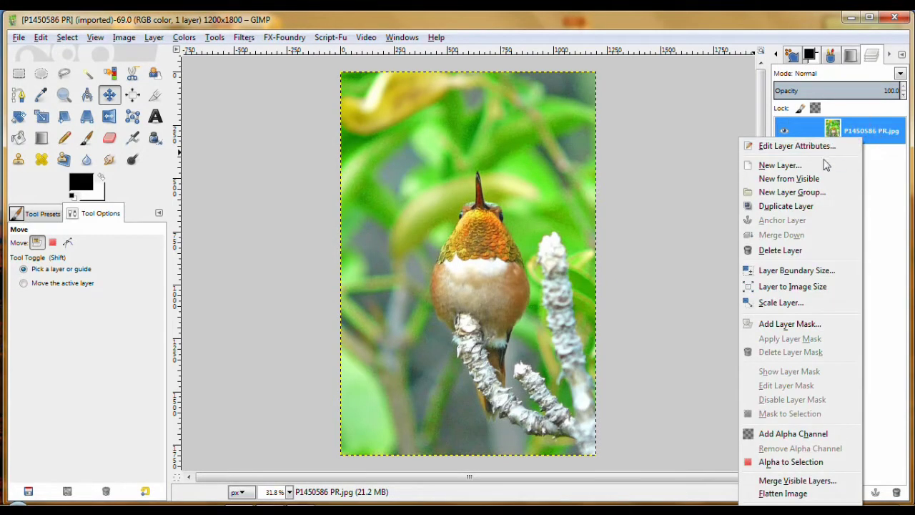
{"action": "left_click", "coordinate": [802, 324]}
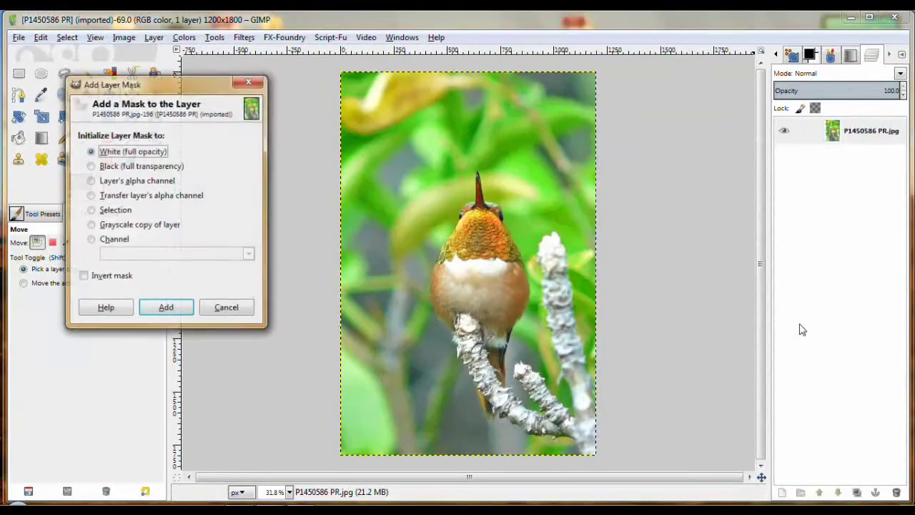
{"action": "left_click_drag", "start_coordinate": [185, 83], "coordinate": [362, 103]}
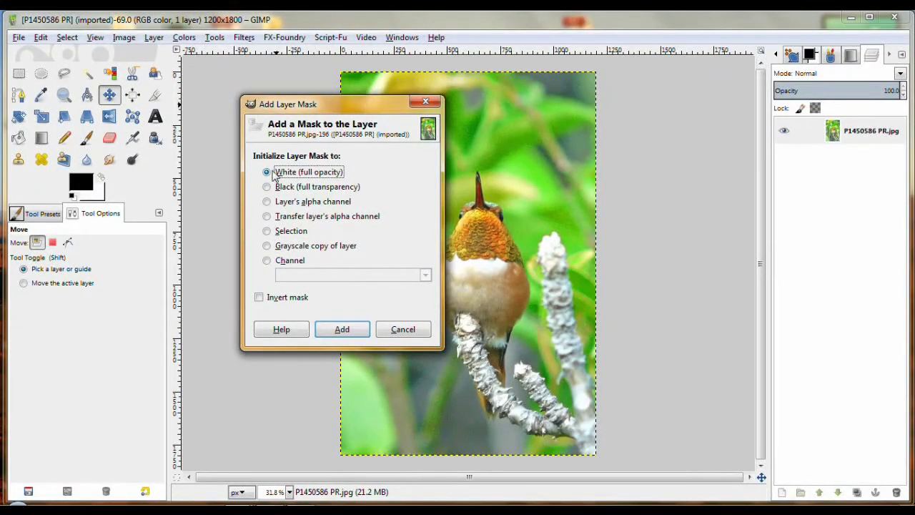
{"action": "left_click", "coordinate": [342, 330]}
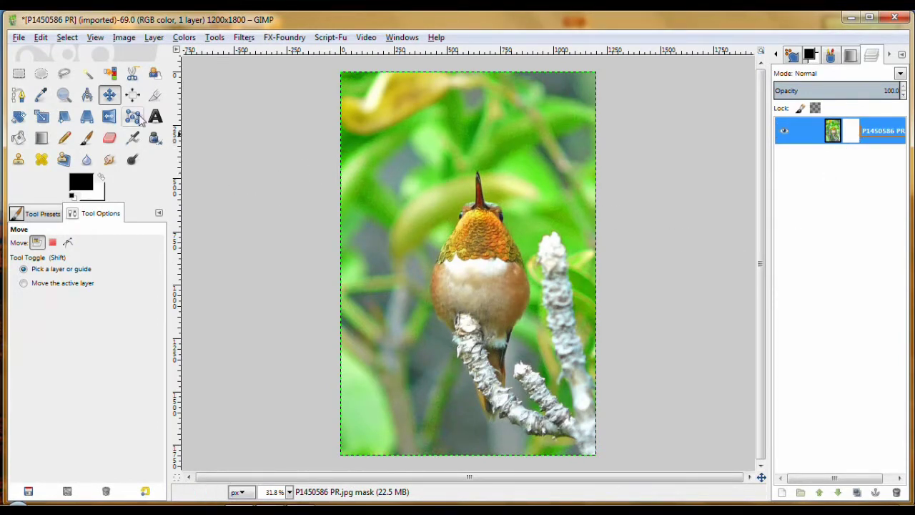
{"action": "left_click", "coordinate": [87, 140]}
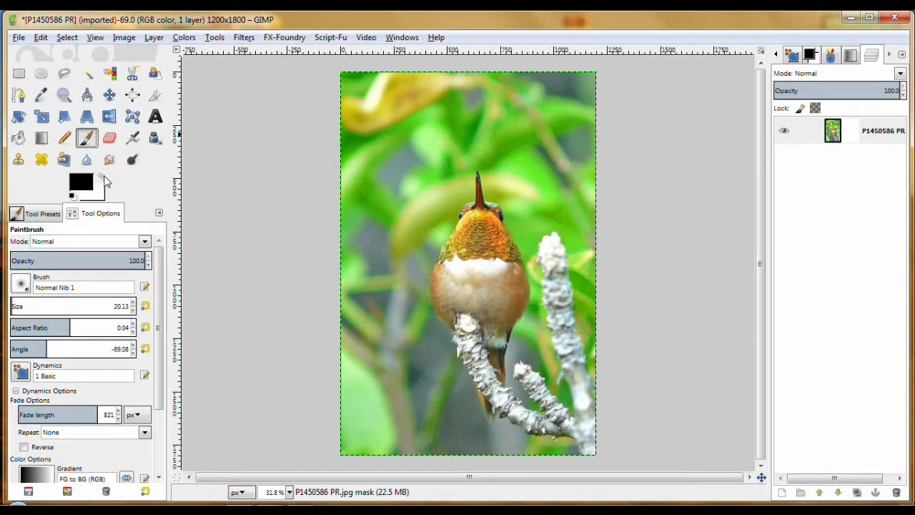
{"action": "left_click", "coordinate": [104, 180]}
{"action": "left_click", "coordinate": [104, 180]}
{"action": "left_click", "coordinate": [103, 180]}
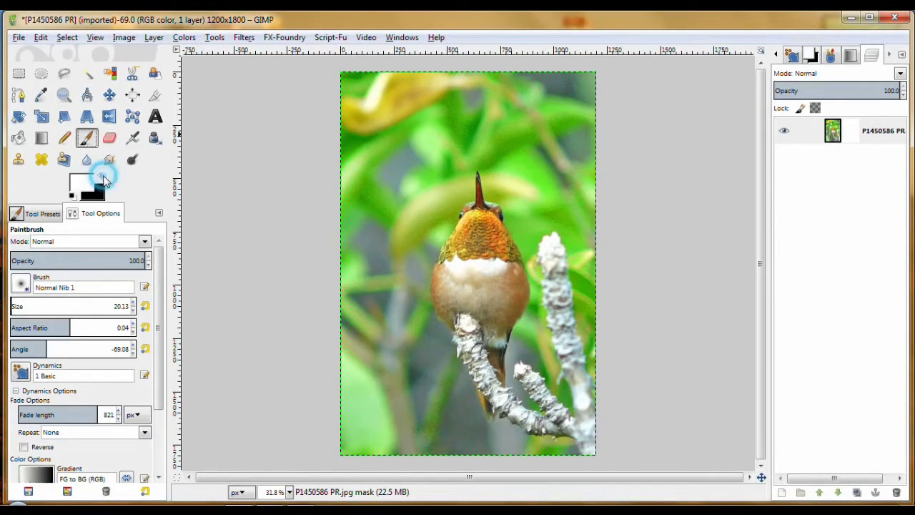
{"action": "left_click", "coordinate": [104, 180]}
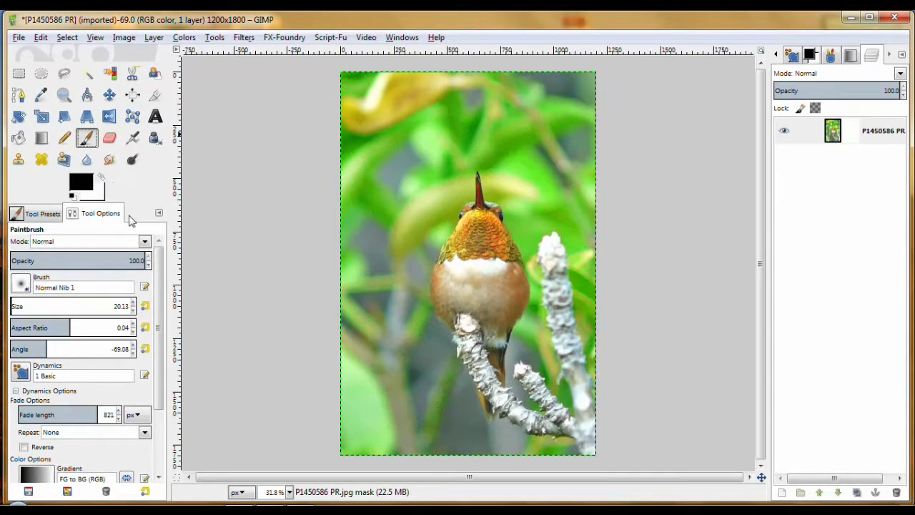
{"action": "left_click", "coordinate": [46, 217]}
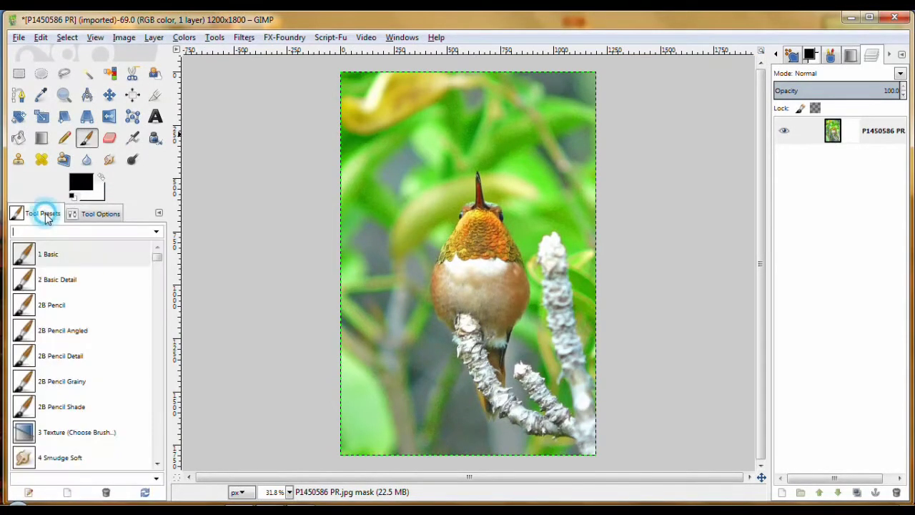
{"action": "left_click", "coordinate": [104, 216]}
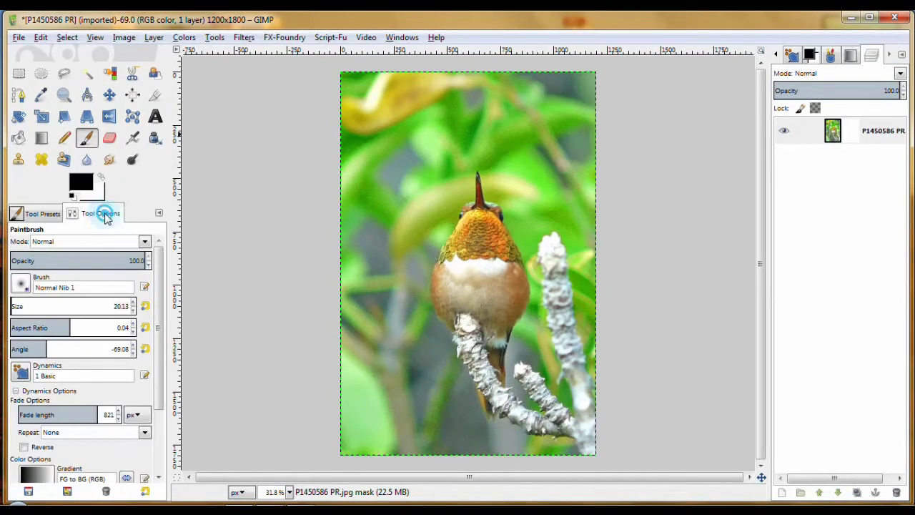
{"action": "left_click", "coordinate": [160, 217]}
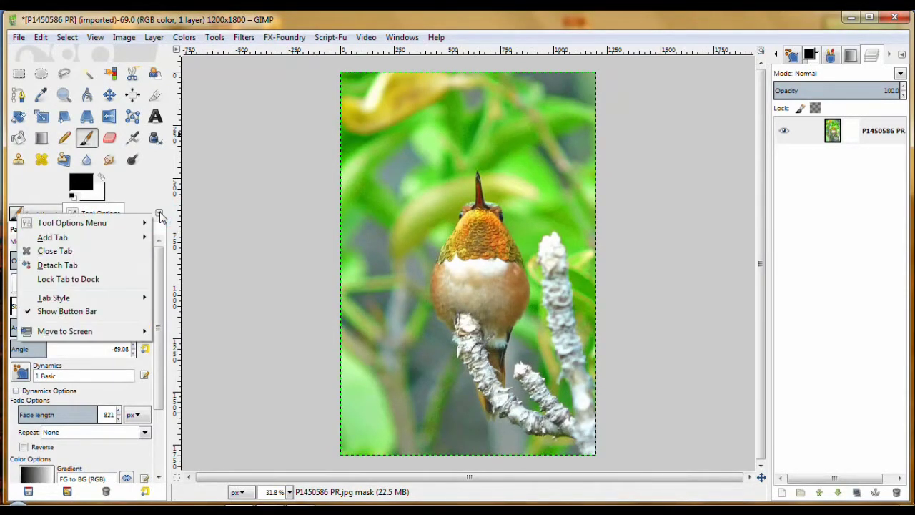
{"action": "mouse_move", "coordinate": [111, 241]}
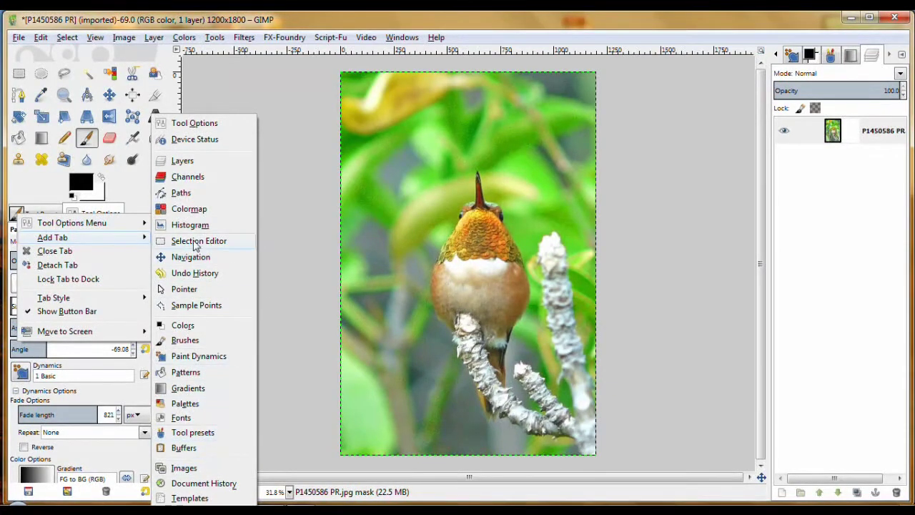
{"action": "left_click", "coordinate": [127, 179]}
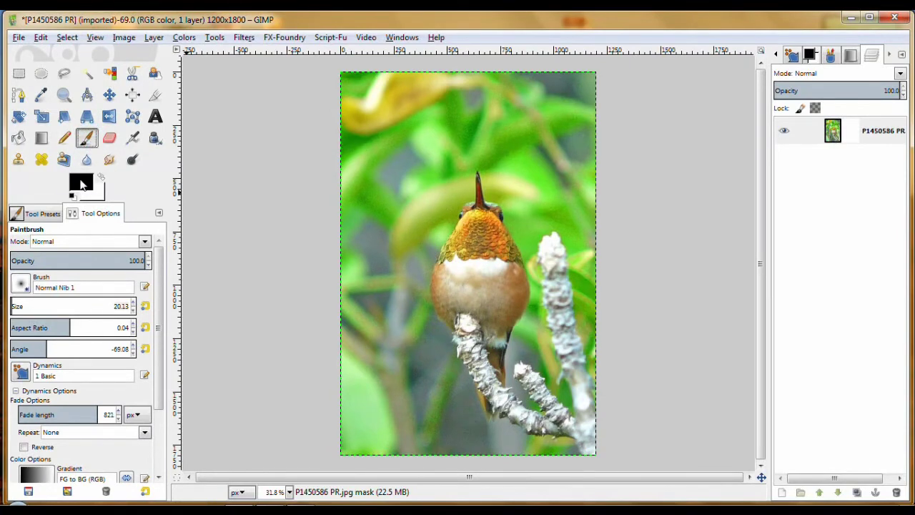
{"action": "left_click", "coordinate": [80, 185]}
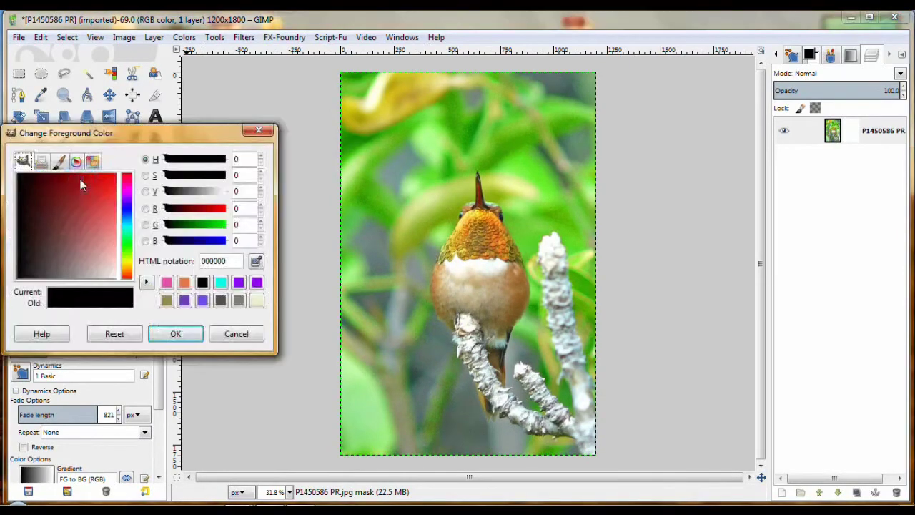
{"action": "left_click", "coordinate": [175, 335]}
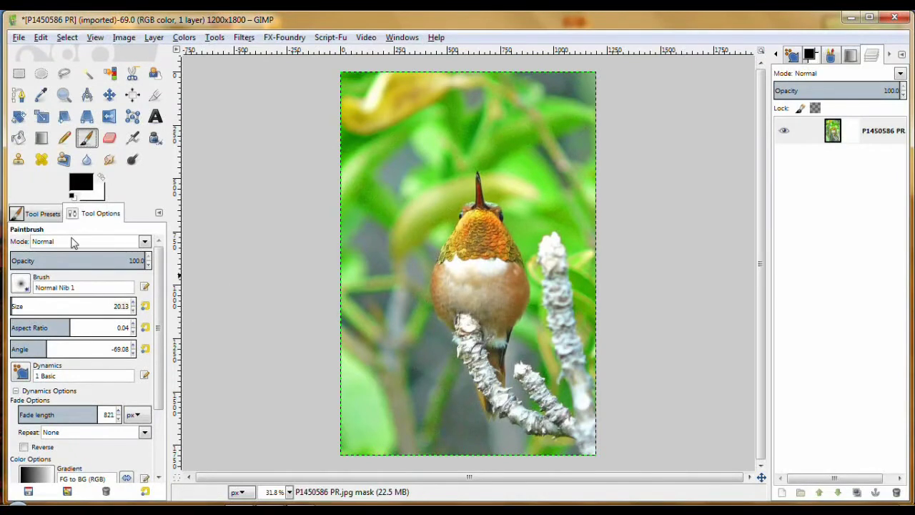
{"action": "left_click", "coordinate": [43, 213]}
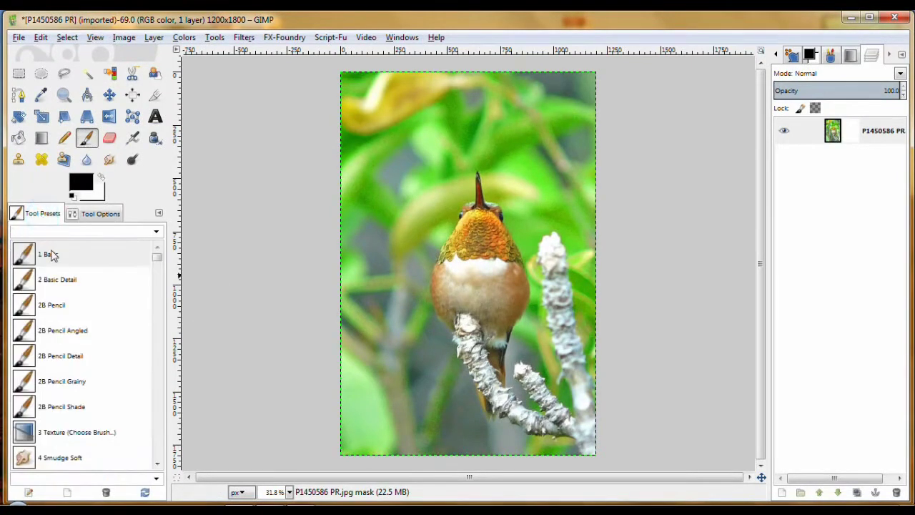
{"action": "double_click", "coordinate": [52, 250]}
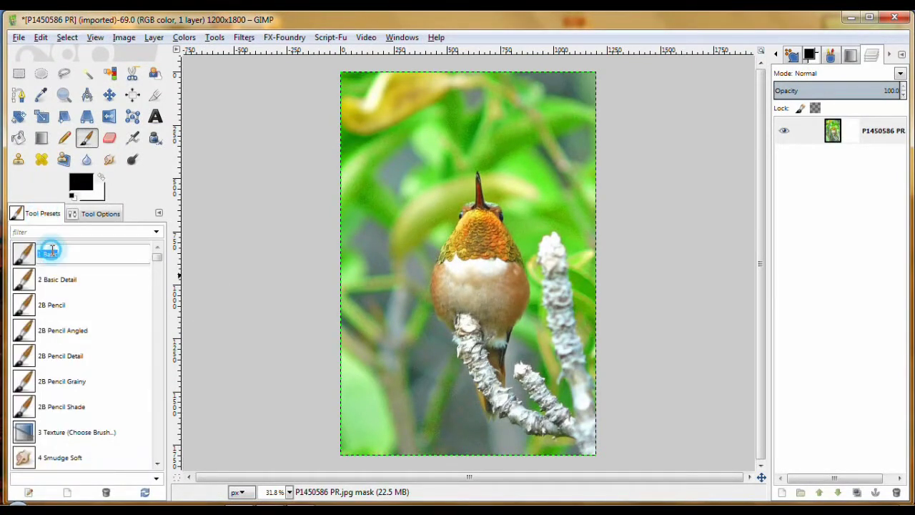
{"action": "left_click", "coordinate": [103, 215]}
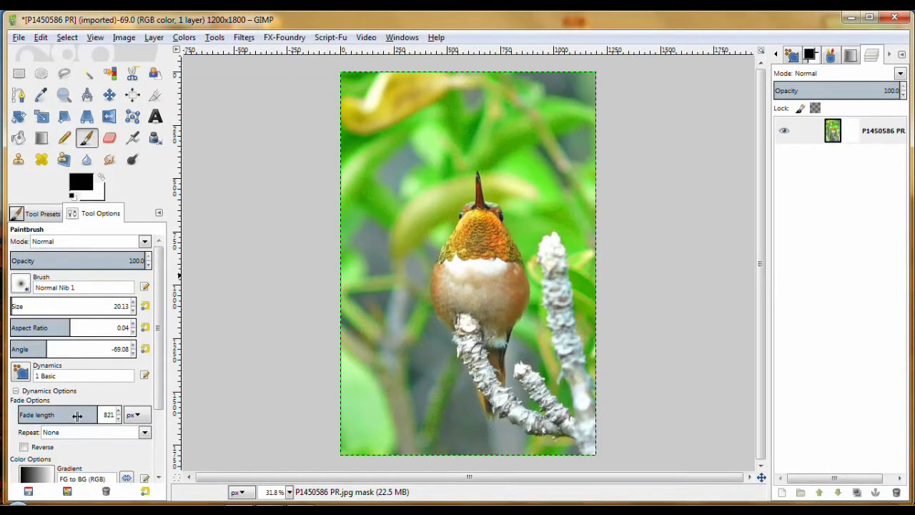
Raise the paintbrush smoothing quality to about 31 and the weight to about 570
{"action": "scroll", "coordinate": [161, 386], "scroll_direction": "down", "scroll_amount": 3}
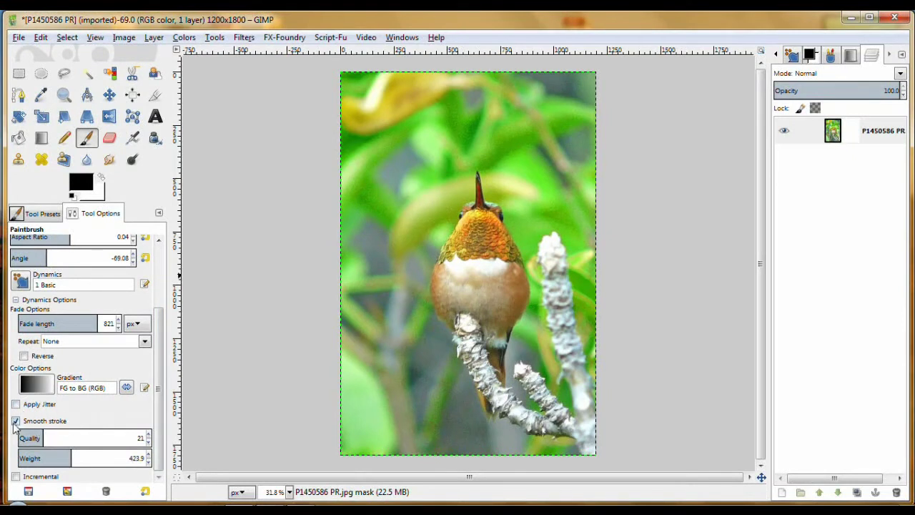
{"action": "left_click_drag", "start_coordinate": [42, 439], "coordinate": [56, 440]}
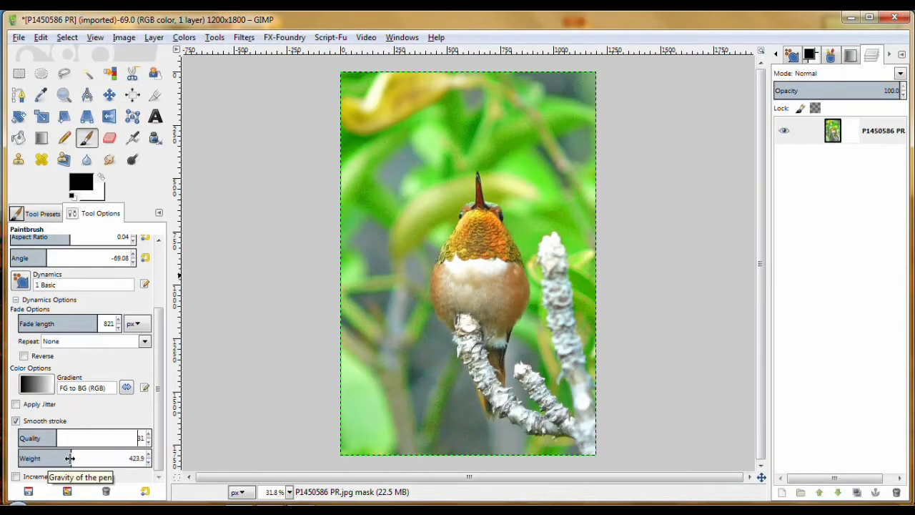
{"action": "left_click", "coordinate": [73, 459]}
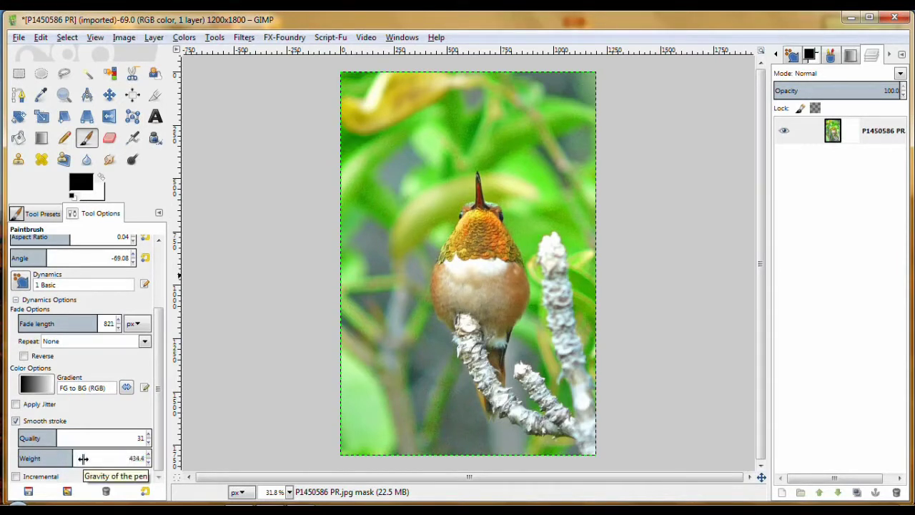
{"action": "left_click_drag", "start_coordinate": [75, 459], "coordinate": [79, 459]}
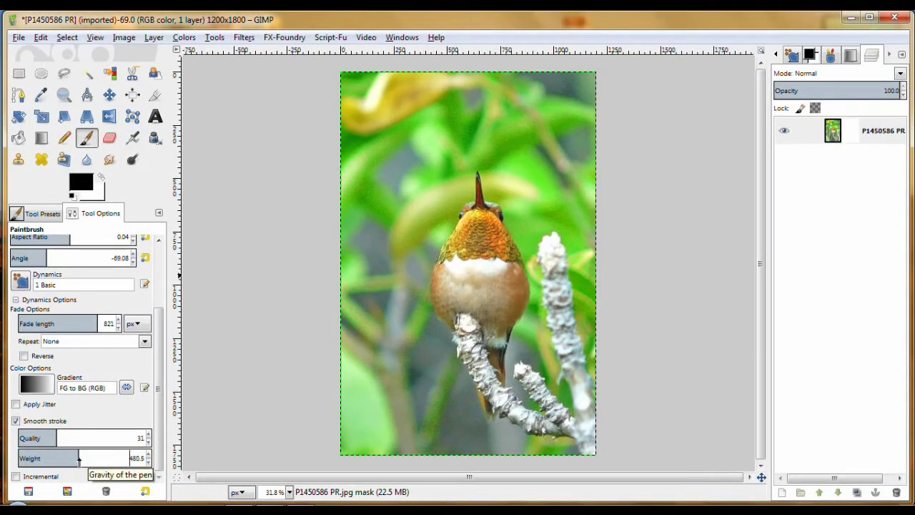
{"action": "left_click_drag", "start_coordinate": [79, 458], "coordinate": [87, 462]}
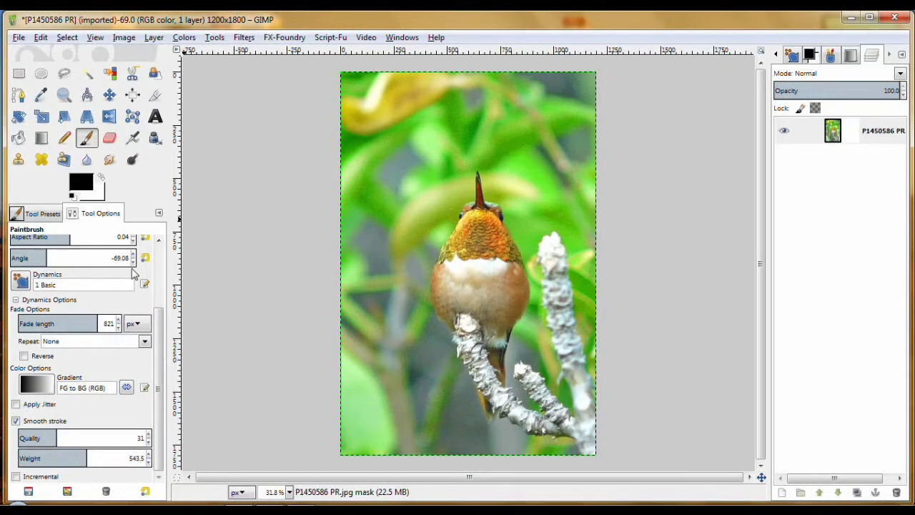
Enlarge the paintbrush size from 20.13 to about 269
{"action": "left_click_drag", "start_coordinate": [162, 328], "coordinate": [167, 254]}
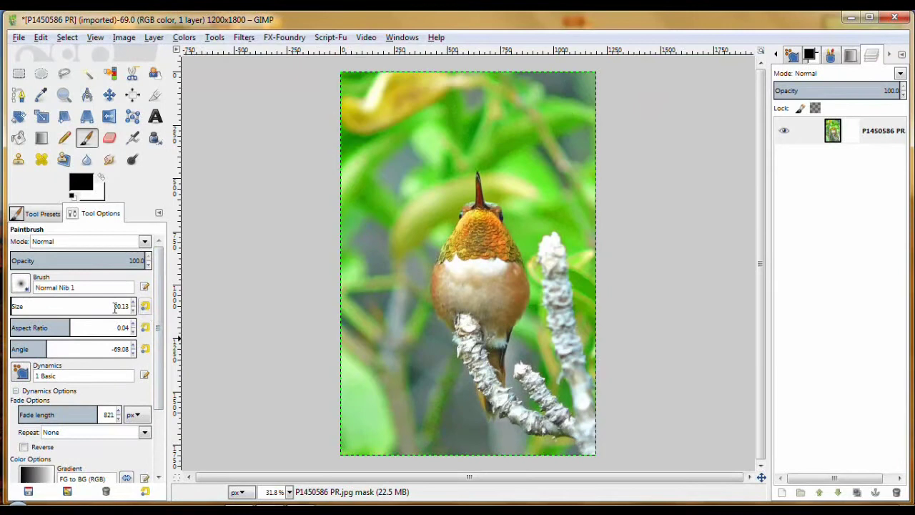
{"action": "left_click", "coordinate": [29, 309]}
{"action": "left_click_drag", "start_coordinate": [33, 307], "coordinate": [42, 307]}
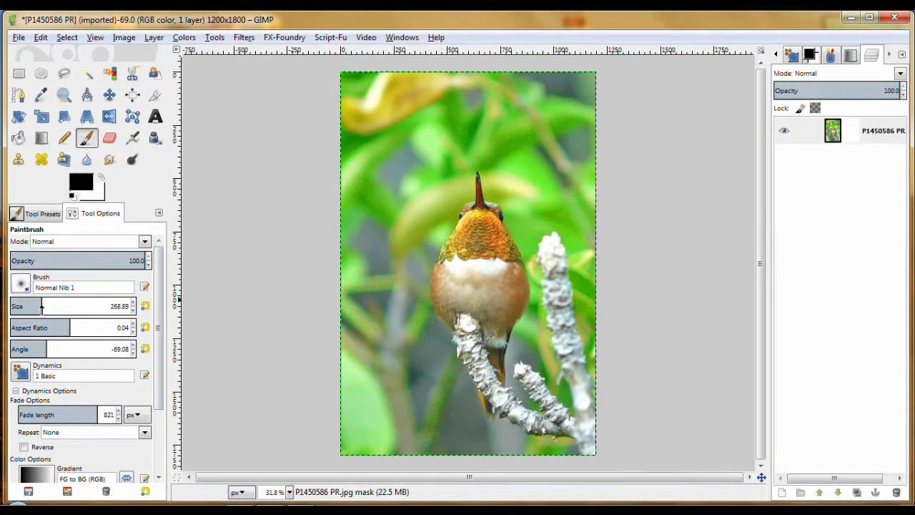
At brush size ~414, paint black over the background at the top-left, left and top-right
{"action": "left_click_drag", "start_coordinate": [42, 308], "coordinate": [60, 307]}
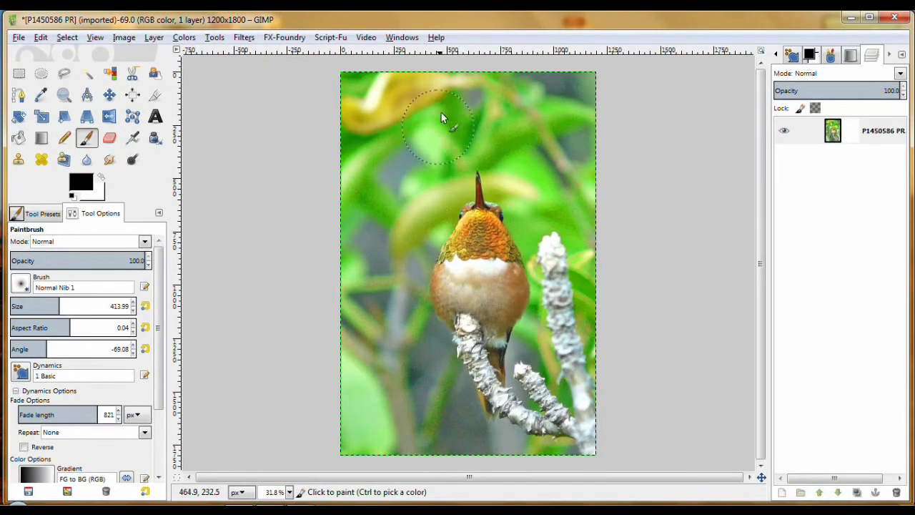
{"action": "mouse_move", "coordinate": [441, 112]}
{"action": "left_mouse_down"}
{"action": "mouse_move", "coordinate": [407, 97]}
{"action": "mouse_move", "coordinate": [343, 93]}
{"action": "mouse_move", "coordinate": [480, 87]}
{"action": "mouse_move", "coordinate": [643, 113]}
{"action": "left_mouse_up"}
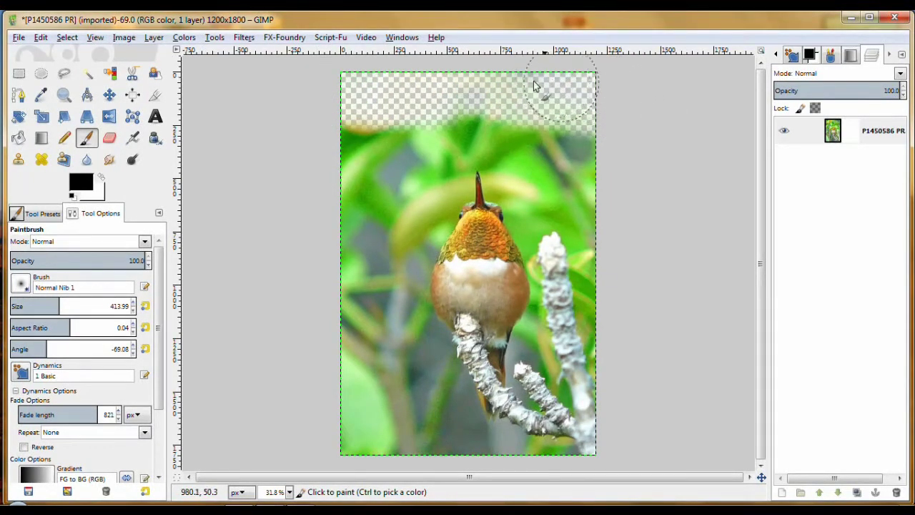
{"action": "mouse_move", "coordinate": [533, 85]}
{"action": "left_mouse_down"}
{"action": "mouse_move", "coordinate": [429, 91]}
{"action": "mouse_move", "coordinate": [382, 82]}
{"action": "mouse_move", "coordinate": [343, 100]}
{"action": "mouse_move", "coordinate": [351, 184]}
{"action": "mouse_move", "coordinate": [340, 316]}
{"action": "mouse_move", "coordinate": [344, 448]}
{"action": "mouse_move", "coordinate": [373, 464]}
{"action": "mouse_move", "coordinate": [466, 474]}
{"action": "mouse_move", "coordinate": [404, 428]}
{"action": "mouse_move", "coordinate": [379, 328]}
{"action": "mouse_move", "coordinate": [392, 388]}
{"action": "mouse_move", "coordinate": [379, 268]}
{"action": "mouse_move", "coordinate": [426, 114]}
{"action": "mouse_move", "coordinate": [452, 104]}
{"action": "left_mouse_up"}
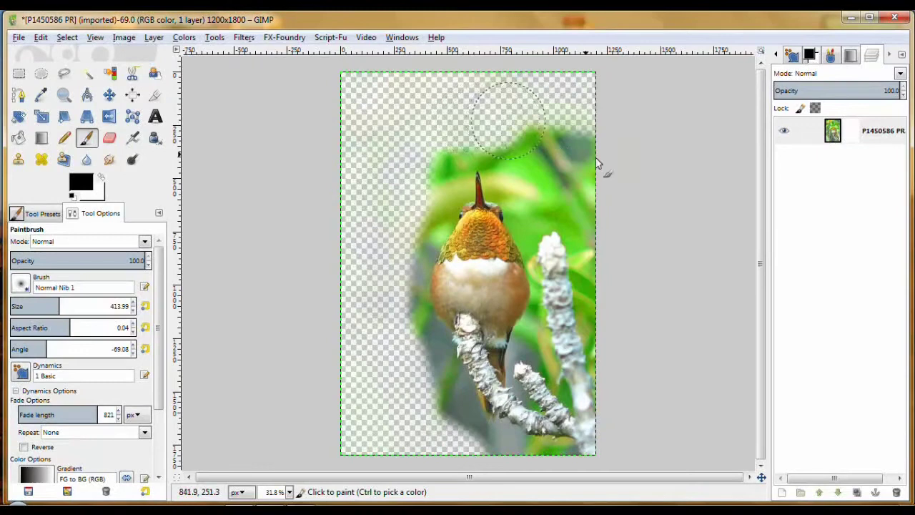
{"action": "left_click_drag", "start_coordinate": [598, 163], "coordinate": [631, 193]}
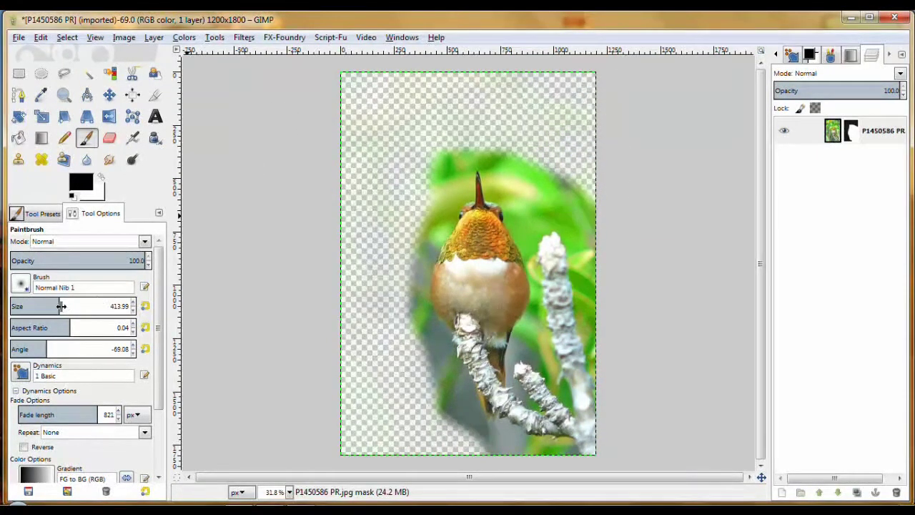
At brush size ~241, mask out the foliage right of the head and the green haze along the top
{"action": "left_click_drag", "start_coordinate": [61, 306], "coordinate": [40, 306]}
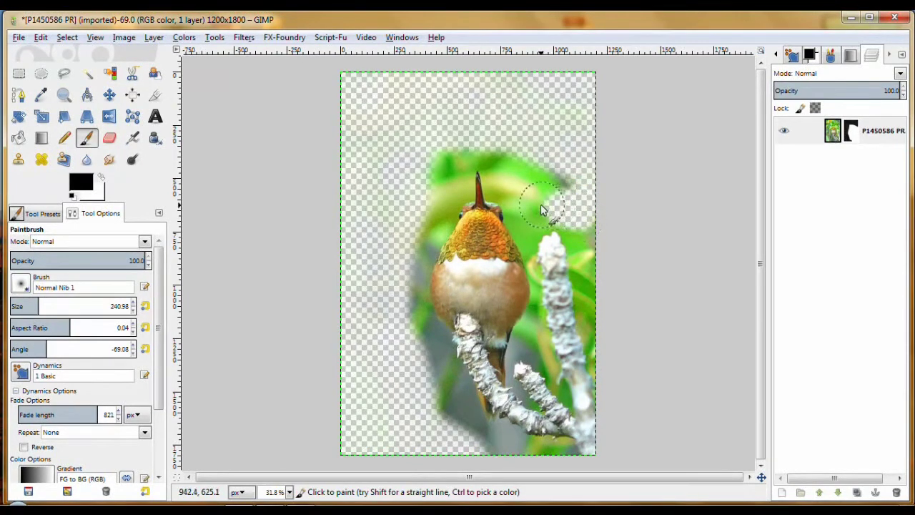
{"action": "mouse_move", "coordinate": [527, 209]}
{"action": "left_mouse_down"}
{"action": "mouse_move", "coordinate": [533, 169]}
{"action": "mouse_move", "coordinate": [574, 187]}
{"action": "mouse_move", "coordinate": [535, 168]}
{"action": "left_mouse_up"}
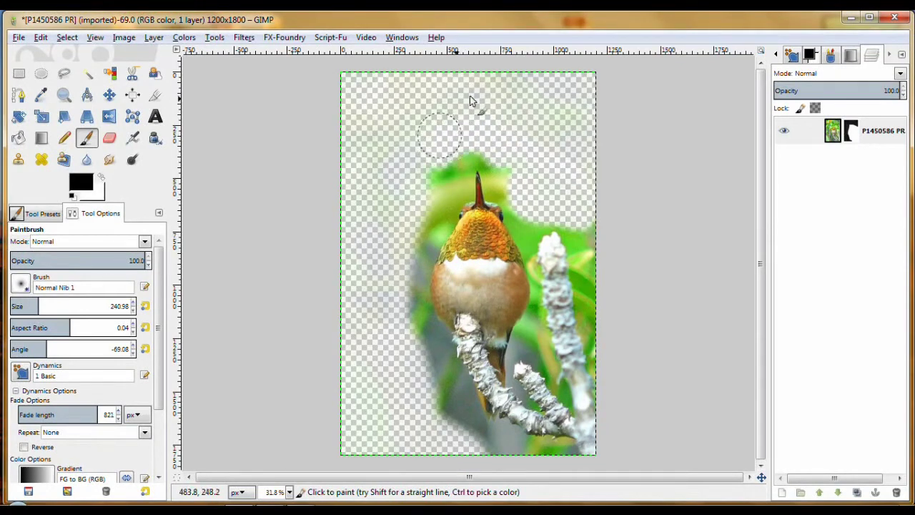
{"action": "mouse_move", "coordinate": [470, 96]}
{"action": "left_mouse_down"}
{"action": "mouse_move", "coordinate": [600, 86]}
{"action": "mouse_move", "coordinate": [590, 72]}
{"action": "mouse_move", "coordinate": [550, 71]}
{"action": "mouse_move", "coordinate": [346, 82]}
{"action": "mouse_move", "coordinate": [336, 406]}
{"action": "mouse_move", "coordinate": [341, 418]}
{"action": "mouse_move", "coordinate": [454, 454]}
{"action": "mouse_move", "coordinate": [484, 452]}
{"action": "mouse_move", "coordinate": [443, 420]}
{"action": "mouse_move", "coordinate": [398, 296]}
{"action": "left_mouse_up"}
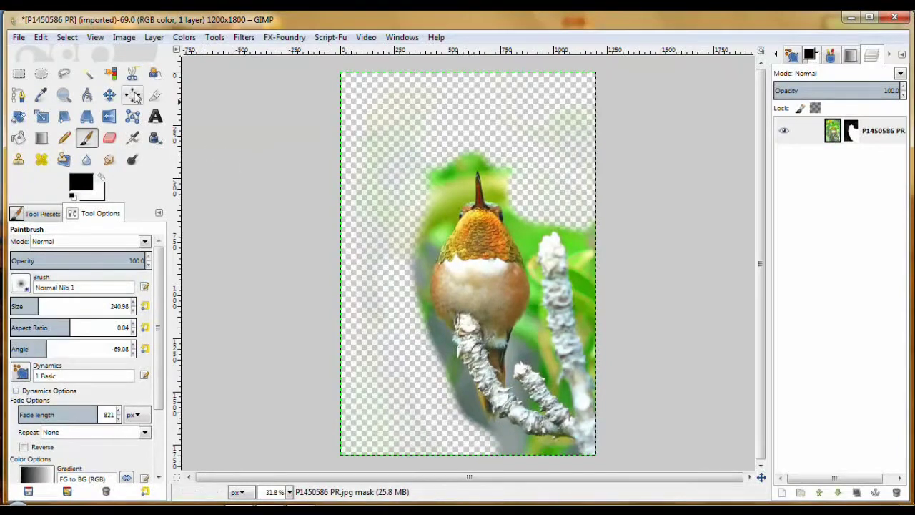
Zoom in on the head, then at brush size ~74 mask out a strip beside the beak and down the head's left
{"action": "left_click", "coordinate": [63, 95]}
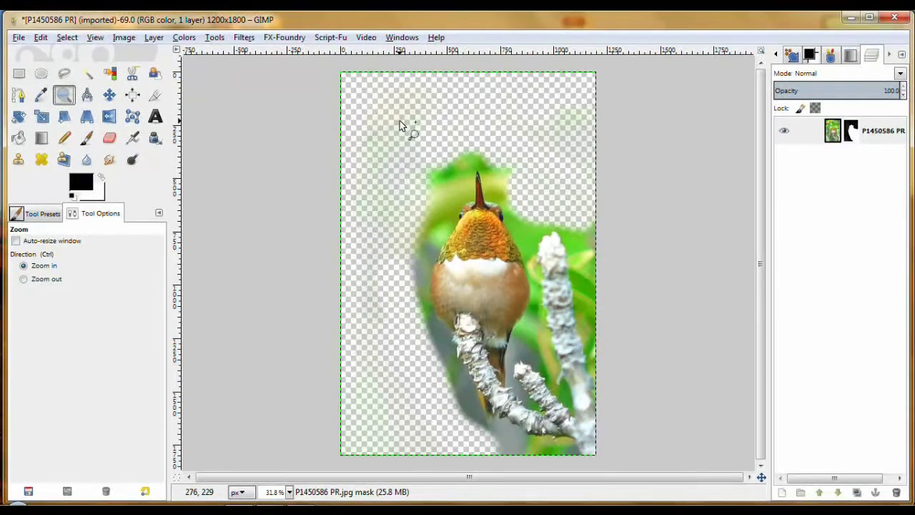
{"action": "left_click_drag", "start_coordinate": [399, 121], "coordinate": [543, 302]}
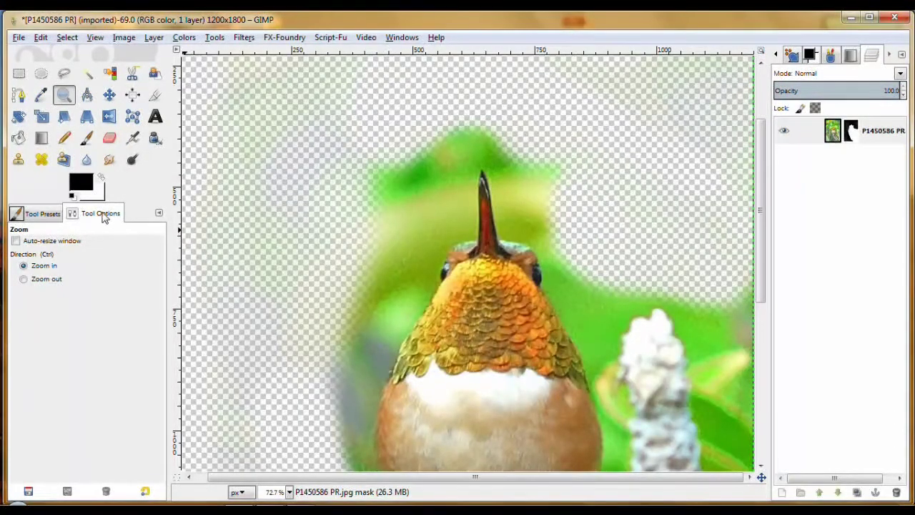
{"action": "left_click", "coordinate": [87, 137]}
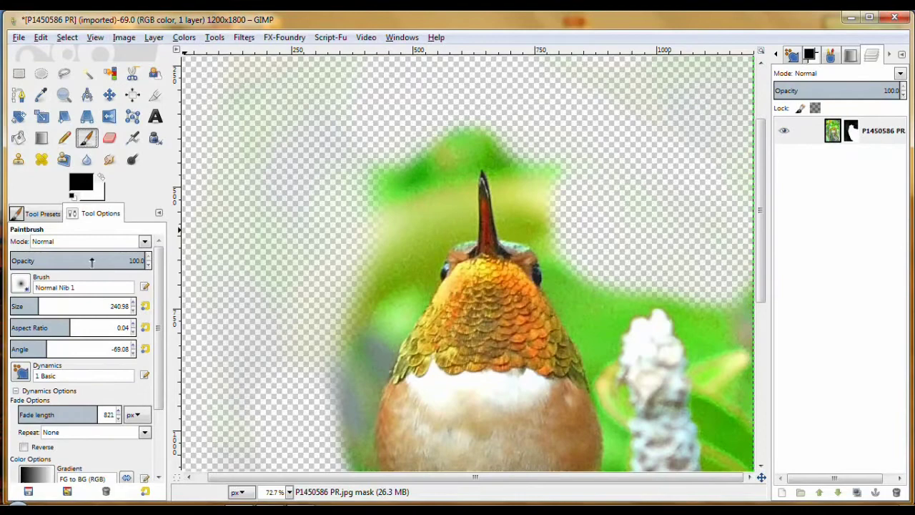
{"action": "left_click_drag", "start_coordinate": [44, 306], "coordinate": [19, 309]}
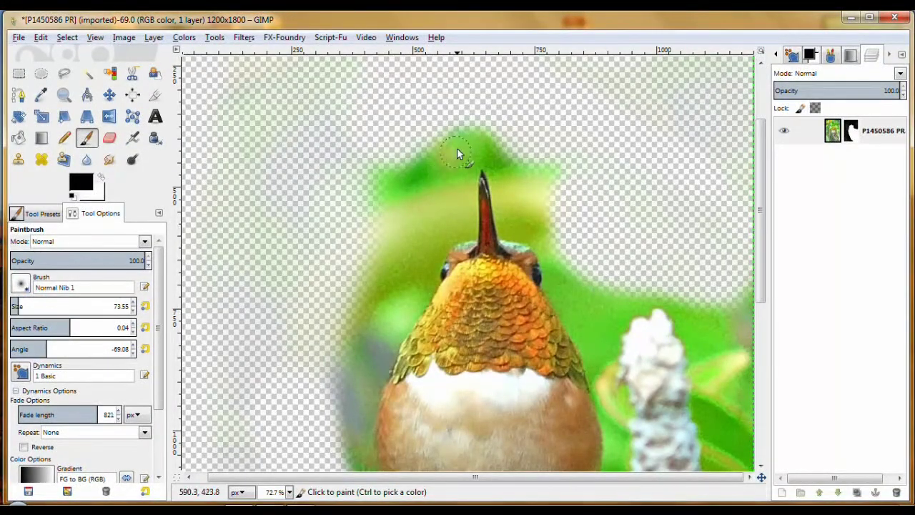
{"action": "left_click_drag", "start_coordinate": [458, 171], "coordinate": [467, 230]}
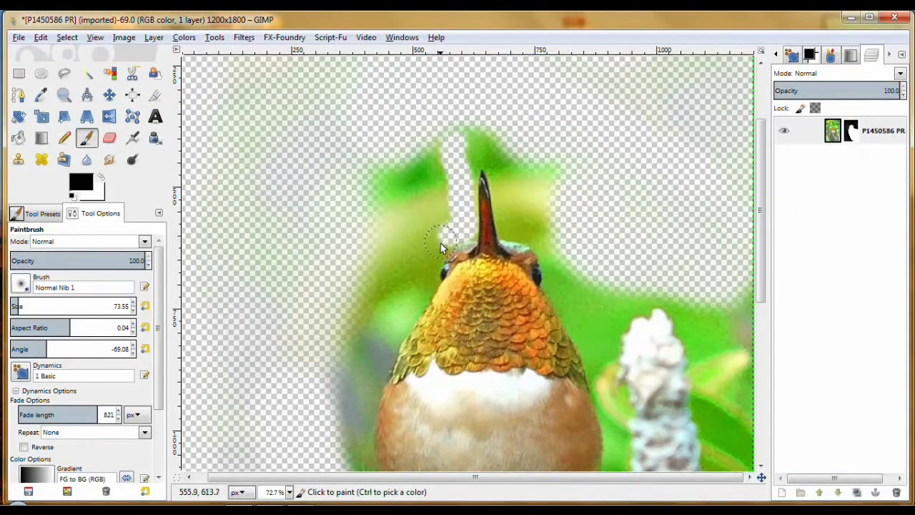
{"action": "mouse_move", "coordinate": [430, 269]}
{"action": "left_mouse_down"}
{"action": "mouse_move", "coordinate": [431, 298]}
{"action": "mouse_move", "coordinate": [460, 335]}
{"action": "left_mouse_up"}
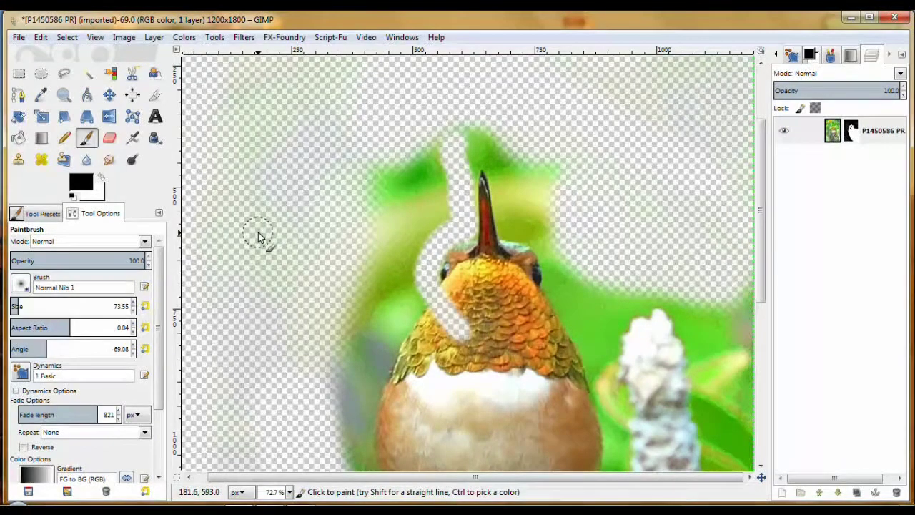
Paint white on the mask to restore the cut feathers left of the head, then return to black
{"action": "left_click", "coordinate": [102, 180]}
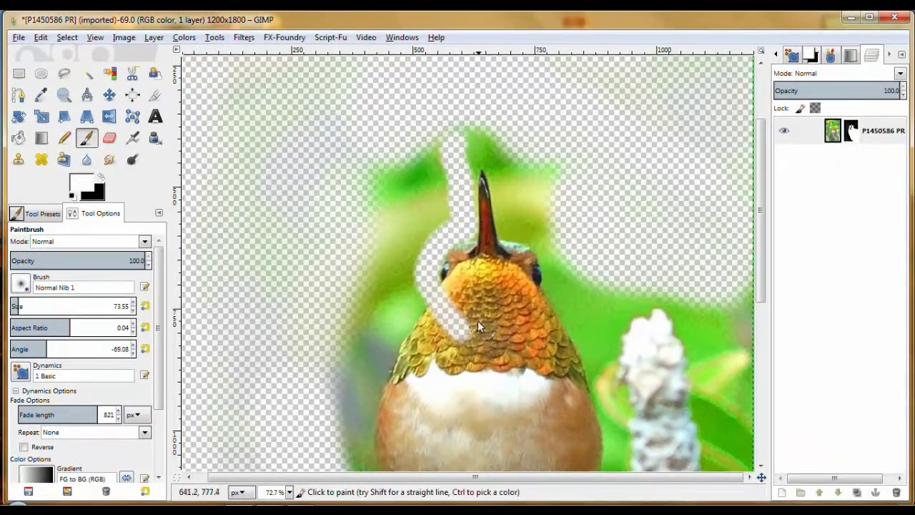
{"action": "mouse_move", "coordinate": [477, 320]}
{"action": "left_mouse_down"}
{"action": "mouse_move", "coordinate": [447, 348]}
{"action": "mouse_move", "coordinate": [460, 301]}
{"action": "mouse_move", "coordinate": [441, 333]}
{"action": "mouse_move", "coordinate": [467, 303]}
{"action": "mouse_move", "coordinate": [433, 329]}
{"action": "mouse_move", "coordinate": [452, 298]}
{"action": "mouse_move", "coordinate": [444, 319]}
{"action": "mouse_move", "coordinate": [469, 296]}
{"action": "mouse_move", "coordinate": [508, 318]}
{"action": "left_mouse_up"}
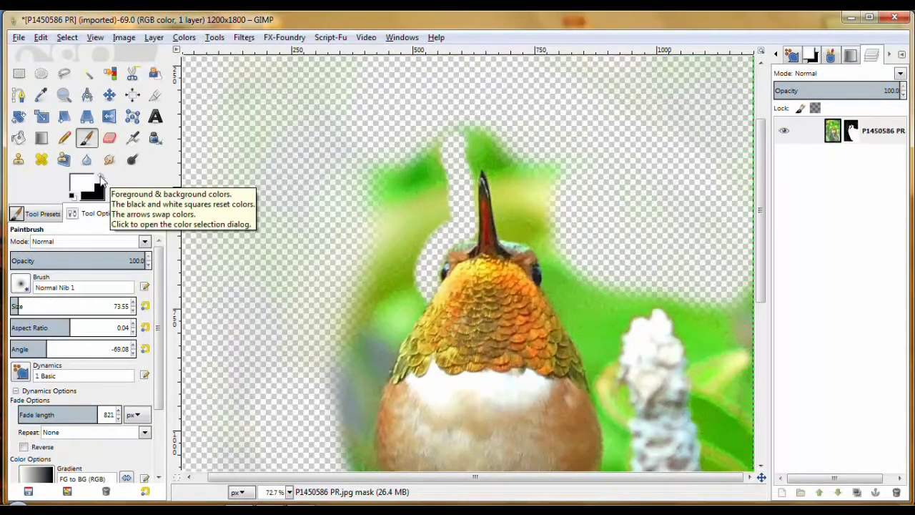
{"action": "left_click", "coordinate": [101, 177]}
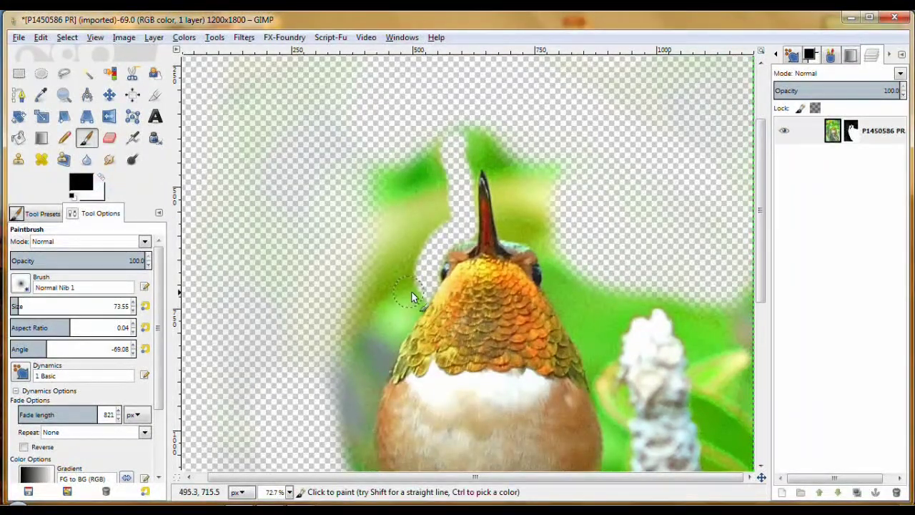
Mask out green along the left neck, the left leaf, above and beside the beak, and right of the head
{"action": "mouse_move", "coordinate": [408, 314]}
{"action": "left_mouse_down"}
{"action": "mouse_move", "coordinate": [393, 335]}
{"action": "mouse_move", "coordinate": [348, 453]}
{"action": "mouse_move", "coordinate": [351, 359]}
{"action": "mouse_move", "coordinate": [333, 423]}
{"action": "mouse_move", "coordinate": [336, 385]}
{"action": "mouse_move", "coordinate": [341, 353]}
{"action": "mouse_move", "coordinate": [356, 366]}
{"action": "mouse_move", "coordinate": [361, 348]}
{"action": "mouse_move", "coordinate": [342, 403]}
{"action": "mouse_move", "coordinate": [366, 366]}
{"action": "mouse_move", "coordinate": [334, 371]}
{"action": "mouse_move", "coordinate": [337, 330]}
{"action": "mouse_move", "coordinate": [315, 368]}
{"action": "mouse_move", "coordinate": [376, 317]}
{"action": "mouse_move", "coordinate": [367, 358]}
{"action": "mouse_move", "coordinate": [425, 258]}
{"action": "mouse_move", "coordinate": [358, 328]}
{"action": "mouse_move", "coordinate": [390, 265]}
{"action": "mouse_move", "coordinate": [331, 326]}
{"action": "mouse_move", "coordinate": [385, 251]}
{"action": "mouse_move", "coordinate": [356, 395]}
{"action": "mouse_move", "coordinate": [320, 398]}
{"action": "mouse_move", "coordinate": [204, 446]}
{"action": "mouse_move", "coordinate": [229, 435]}
{"action": "mouse_move", "coordinate": [281, 369]}
{"action": "mouse_move", "coordinate": [326, 348]}
{"action": "mouse_move", "coordinate": [364, 293]}
{"action": "mouse_move", "coordinate": [278, 279]}
{"action": "mouse_move", "coordinate": [356, 281]}
{"action": "mouse_move", "coordinate": [409, 252]}
{"action": "mouse_move", "coordinate": [325, 328]}
{"action": "mouse_move", "coordinate": [244, 353]}
{"action": "mouse_move", "coordinate": [320, 300]}
{"action": "mouse_move", "coordinate": [295, 340]}
{"action": "mouse_move", "coordinate": [345, 324]}
{"action": "mouse_move", "coordinate": [373, 288]}
{"action": "mouse_move", "coordinate": [242, 215]}
{"action": "mouse_move", "coordinate": [254, 220]}
{"action": "mouse_move", "coordinate": [238, 121]}
{"action": "mouse_move", "coordinate": [285, 116]}
{"action": "mouse_move", "coordinate": [247, 102]}
{"action": "mouse_move", "coordinate": [292, 114]}
{"action": "mouse_move", "coordinate": [383, 87]}
{"action": "mouse_move", "coordinate": [268, 89]}
{"action": "mouse_move", "coordinate": [376, 78]}
{"action": "mouse_move", "coordinate": [288, 64]}
{"action": "mouse_move", "coordinate": [356, 68]}
{"action": "mouse_move", "coordinate": [256, 90]}
{"action": "mouse_move", "coordinate": [217, 72]}
{"action": "mouse_move", "coordinate": [311, 143]}
{"action": "mouse_move", "coordinate": [264, 218]}
{"action": "mouse_move", "coordinate": [278, 190]}
{"action": "mouse_move", "coordinate": [252, 184]}
{"action": "mouse_move", "coordinate": [298, 221]}
{"action": "mouse_move", "coordinate": [267, 255]}
{"action": "mouse_move", "coordinate": [237, 327]}
{"action": "mouse_move", "coordinate": [259, 360]}
{"action": "mouse_move", "coordinate": [232, 372]}
{"action": "mouse_move", "coordinate": [213, 245]}
{"action": "mouse_move", "coordinate": [273, 156]}
{"action": "mouse_move", "coordinate": [432, 137]}
{"action": "left_mouse_up"}
{"action": "mouse_move", "coordinate": [439, 182]}
{"action": "left_mouse_down"}
{"action": "mouse_move", "coordinate": [418, 257]}
{"action": "mouse_move", "coordinate": [429, 144]}
{"action": "mouse_move", "coordinate": [411, 215]}
{"action": "mouse_move", "coordinate": [398, 176]}
{"action": "mouse_move", "coordinate": [357, 223]}
{"action": "mouse_move", "coordinate": [377, 145]}
{"action": "mouse_move", "coordinate": [324, 238]}
{"action": "mouse_move", "coordinate": [330, 145]}
{"action": "mouse_move", "coordinate": [351, 205]}
{"action": "mouse_move", "coordinate": [434, 148]}
{"action": "mouse_move", "coordinate": [458, 204]}
{"action": "mouse_move", "coordinate": [460, 169]}
{"action": "mouse_move", "coordinate": [468, 164]}
{"action": "mouse_move", "coordinate": [459, 193]}
{"action": "mouse_move", "coordinate": [480, 146]}
{"action": "mouse_move", "coordinate": [459, 159]}
{"action": "left_mouse_up"}
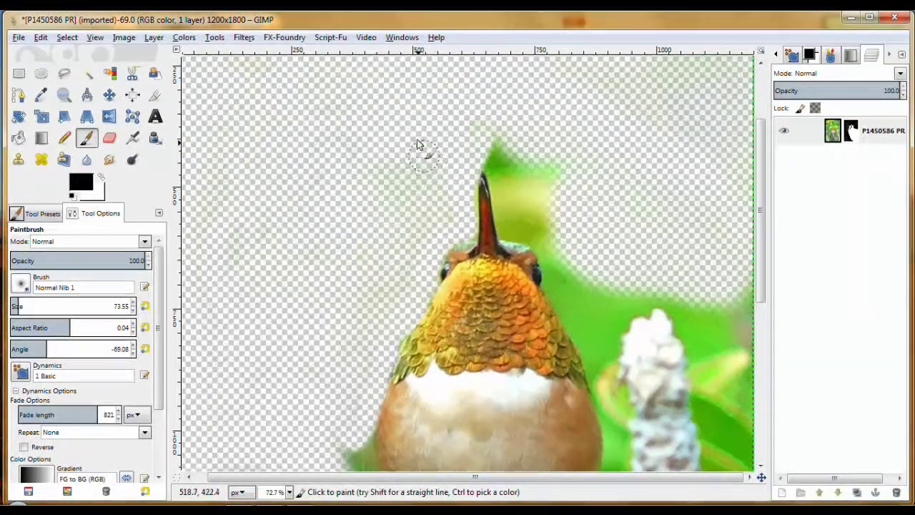
{"action": "mouse_move", "coordinate": [474, 138]}
{"action": "left_mouse_down"}
{"action": "mouse_move", "coordinate": [524, 156]}
{"action": "mouse_move", "coordinate": [544, 197]}
{"action": "mouse_move", "coordinate": [516, 159]}
{"action": "mouse_move", "coordinate": [488, 150]}
{"action": "mouse_move", "coordinate": [538, 198]}
{"action": "left_mouse_up"}
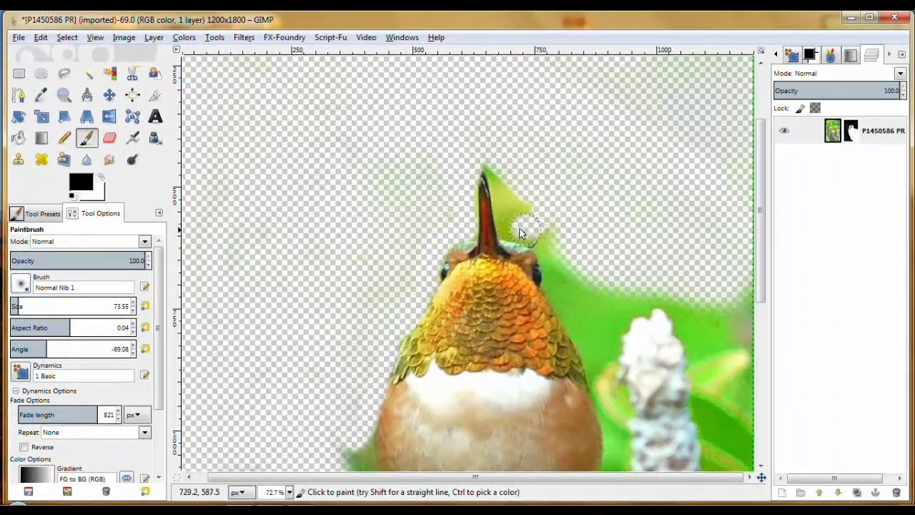
{"action": "mouse_move", "coordinate": [507, 228]}
{"action": "left_mouse_down"}
{"action": "mouse_move", "coordinate": [490, 166]}
{"action": "mouse_move", "coordinate": [507, 175]}
{"action": "mouse_move", "coordinate": [527, 216]}
{"action": "left_mouse_up"}
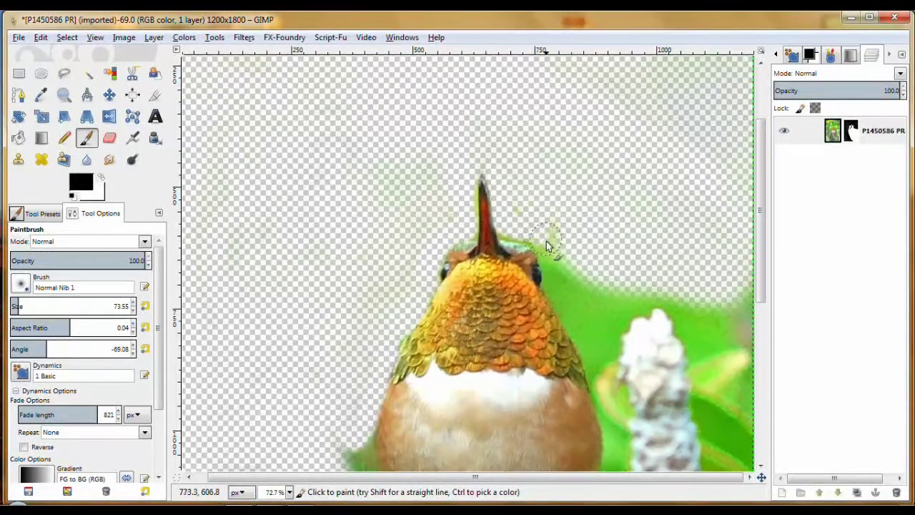
{"action": "left_click_drag", "start_coordinate": [544, 254], "coordinate": [550, 286]}
{"action": "mouse_move", "coordinate": [582, 315]}
{"action": "left_mouse_down"}
{"action": "mouse_move", "coordinate": [564, 244]}
{"action": "mouse_move", "coordinate": [576, 276]}
{"action": "mouse_move", "coordinate": [569, 274]}
{"action": "mouse_move", "coordinate": [593, 306]}
{"action": "left_mouse_up"}
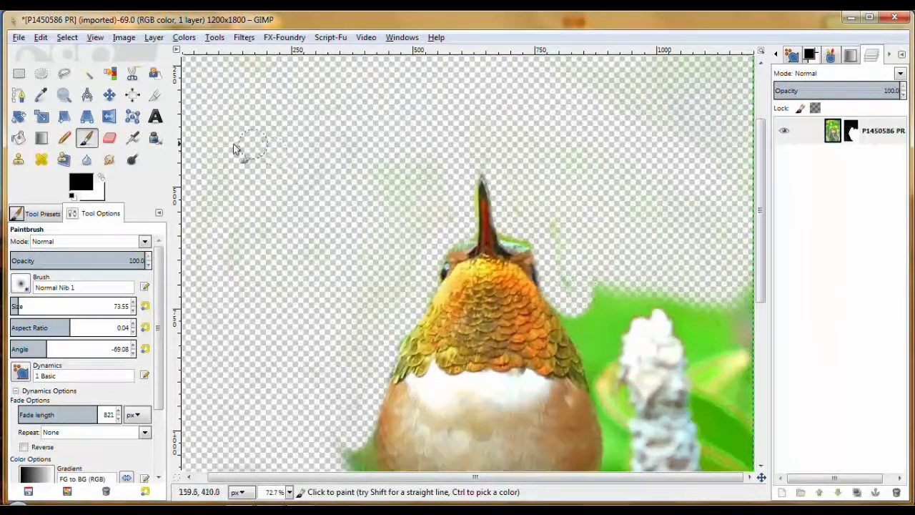
Shrink the brush to about 46 and paint black over the green fringe beside the head
{"action": "left_click", "coordinate": [101, 177]}
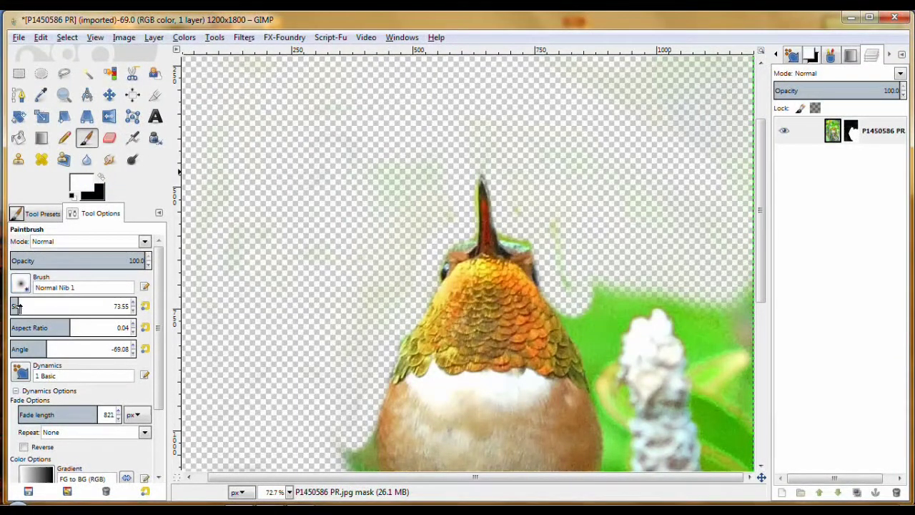
{"action": "left_click_drag", "start_coordinate": [17, 305], "coordinate": [17, 306]}
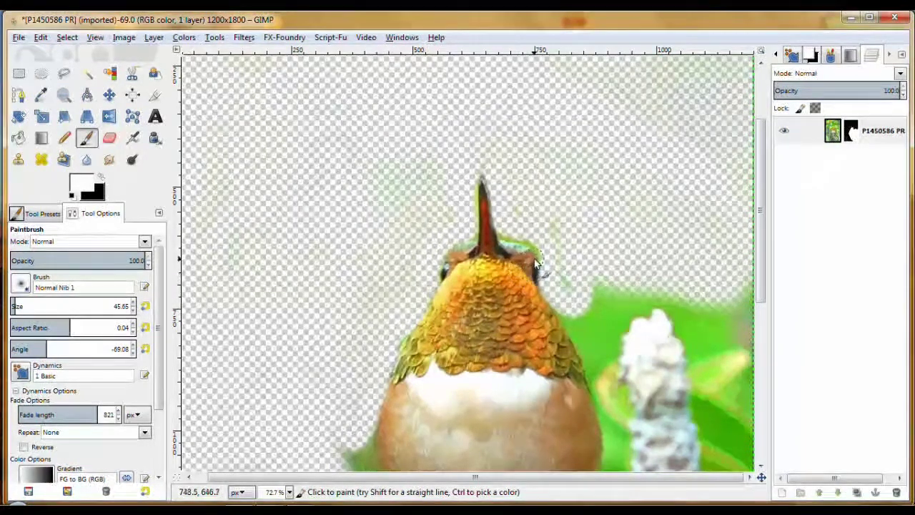
{"action": "left_click", "coordinate": [102, 180]}
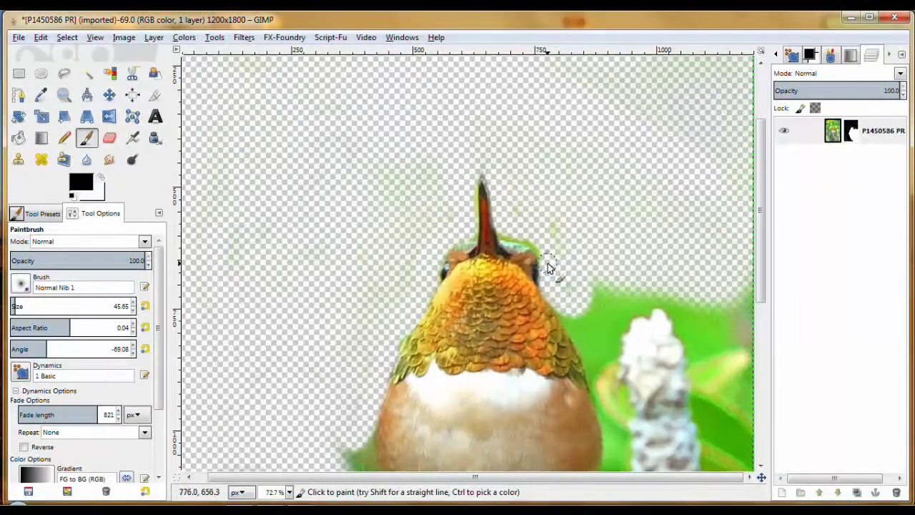
{"action": "mouse_move", "coordinate": [541, 249]}
{"action": "left_mouse_down"}
{"action": "mouse_move", "coordinate": [524, 234]}
{"action": "mouse_move", "coordinate": [527, 248]}
{"action": "mouse_move", "coordinate": [549, 254]}
{"action": "left_mouse_up"}
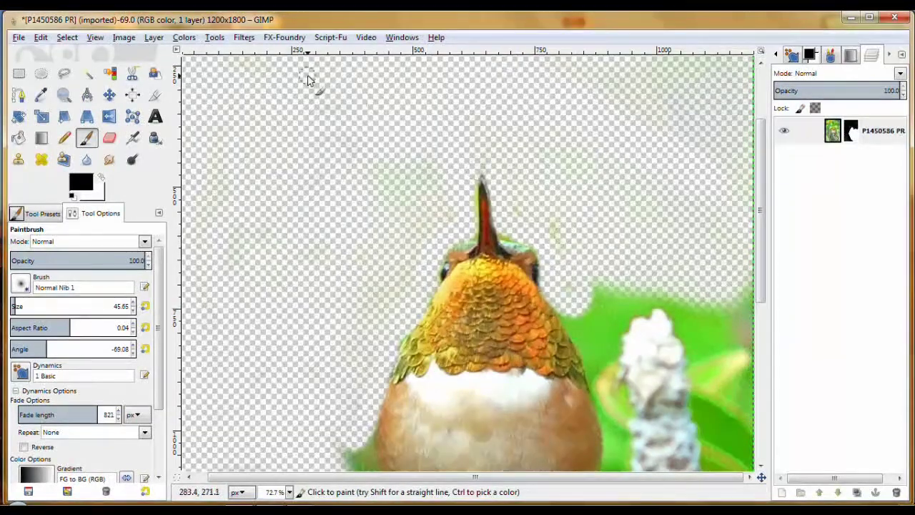
Use View > Zoom > Fit Image in Window to see the whole masked image
{"action": "left_click", "coordinate": [95, 41]}
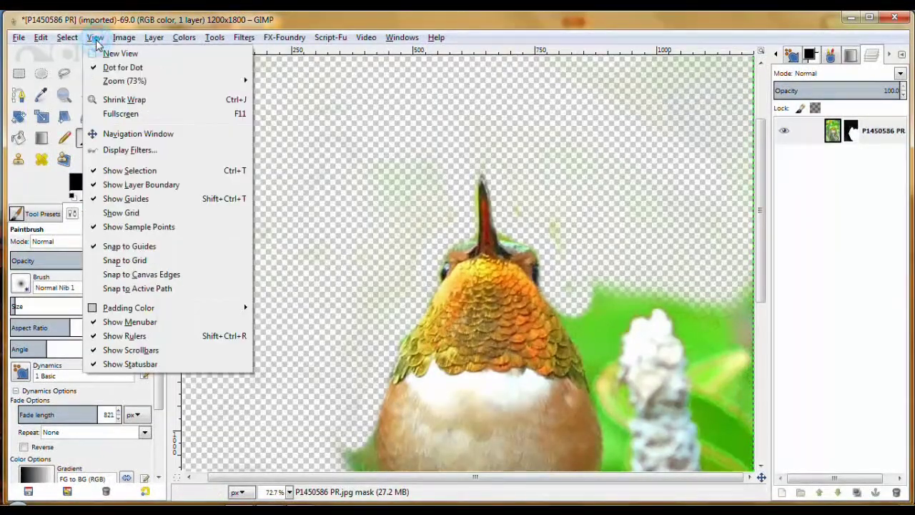
{"action": "mouse_move", "coordinate": [118, 81]}
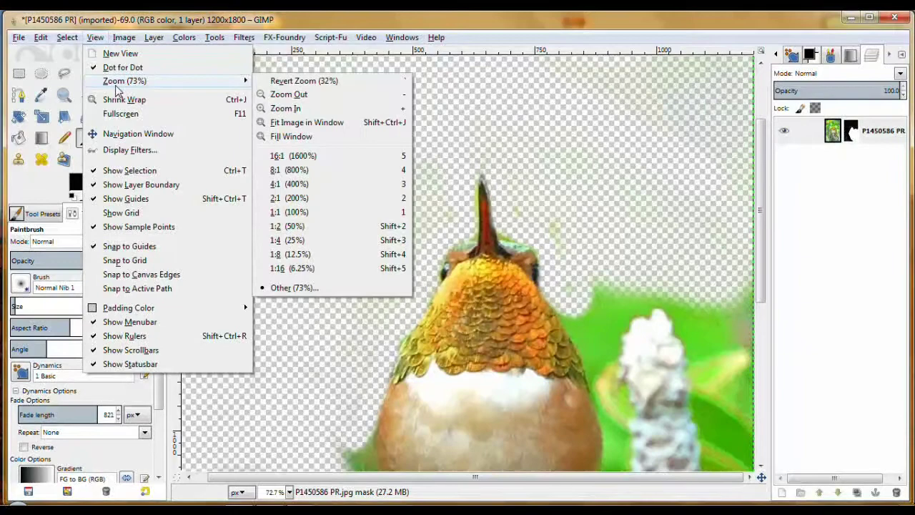
{"action": "left_click", "coordinate": [312, 126]}
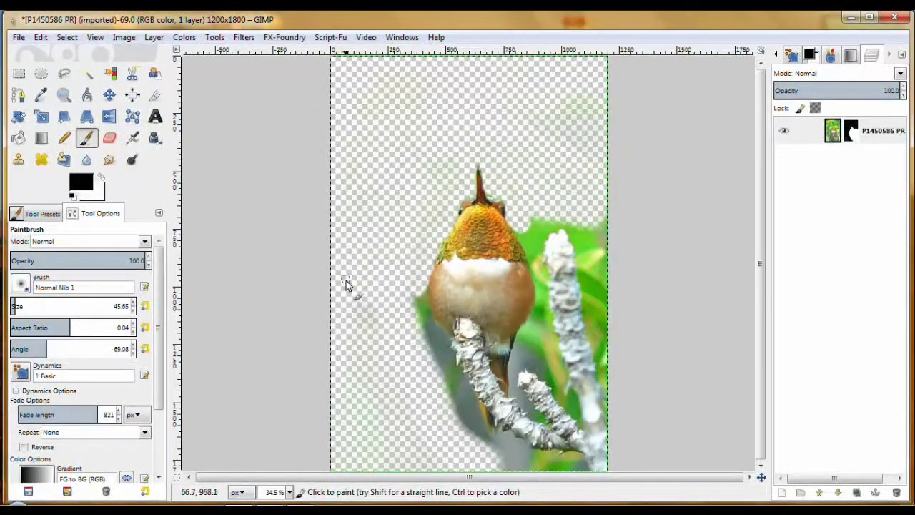
{"action": "left_click", "coordinate": [367, 289]}
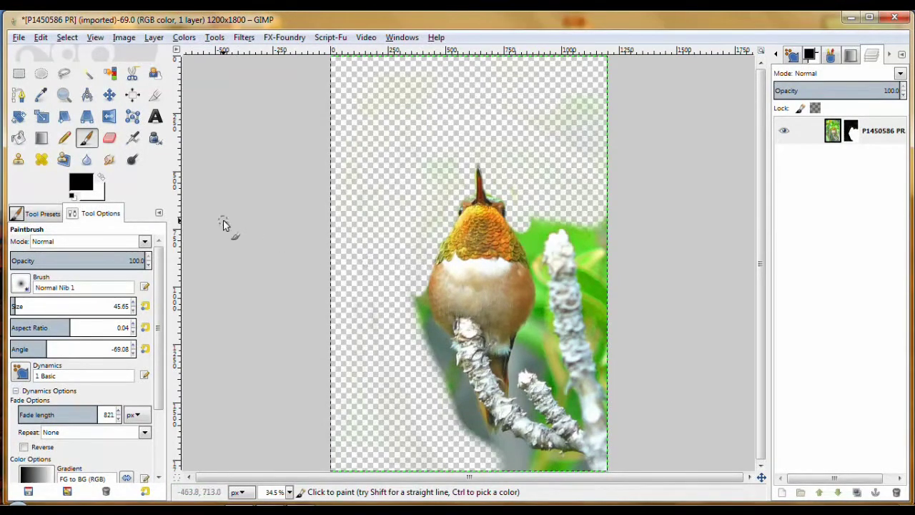
Crop the canvas to 843×1380 around the bird and branch, dropping the empty left and top area
{"action": "left_click", "coordinate": [155, 95]}
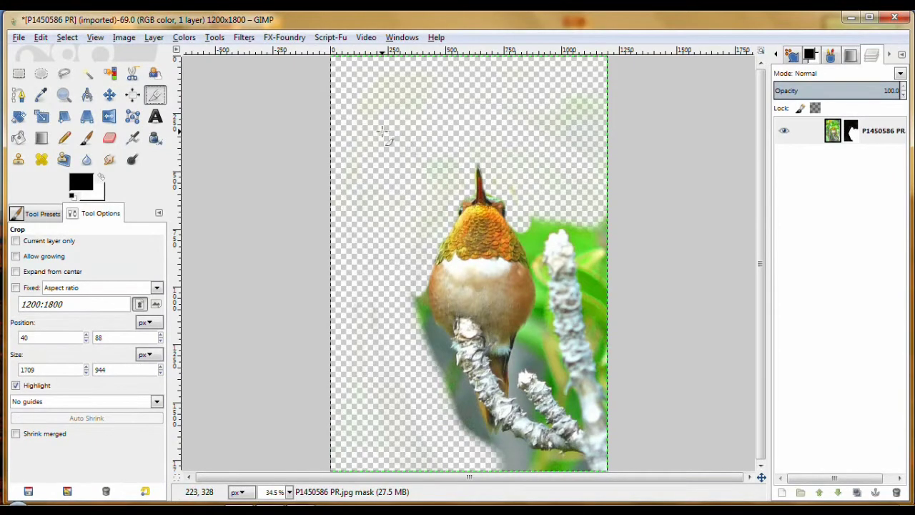
{"action": "left_click_drag", "start_coordinate": [382, 132], "coordinate": [613, 479]}
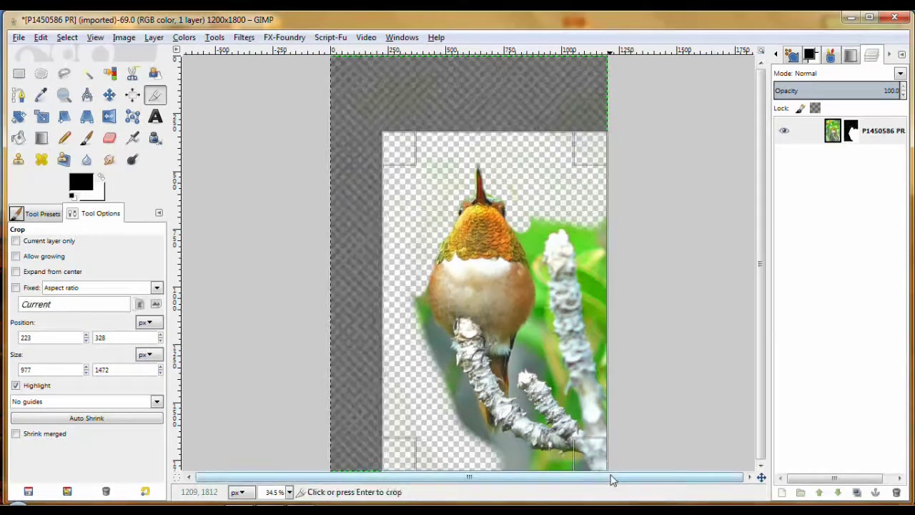
{"action": "left_click_drag", "start_coordinate": [384, 300], "coordinate": [408, 300]}
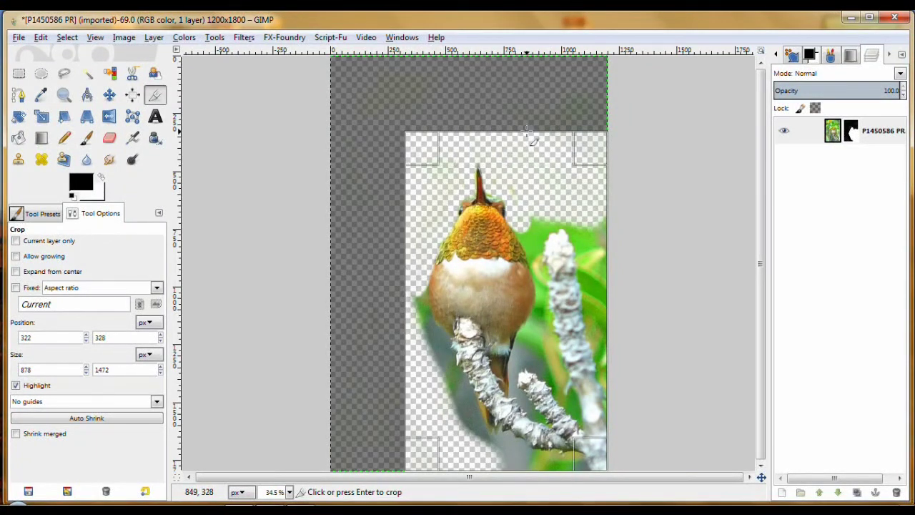
{"action": "left_click_drag", "start_coordinate": [533, 134], "coordinate": [538, 147]}
{"action": "left_click", "coordinate": [513, 273]}
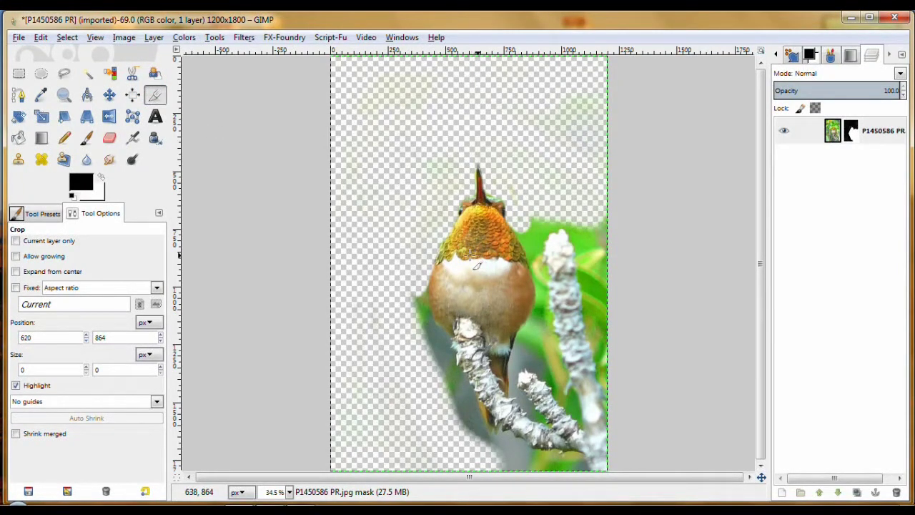
{"action": "left_click_drag", "start_coordinate": [378, 135], "coordinate": [608, 474]}
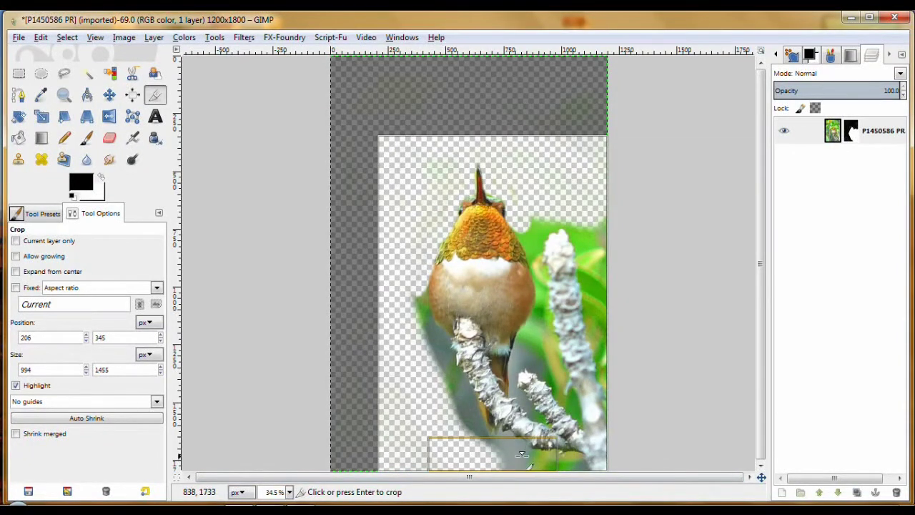
{"action": "left_click_drag", "start_coordinate": [375, 302], "coordinate": [408, 309]}
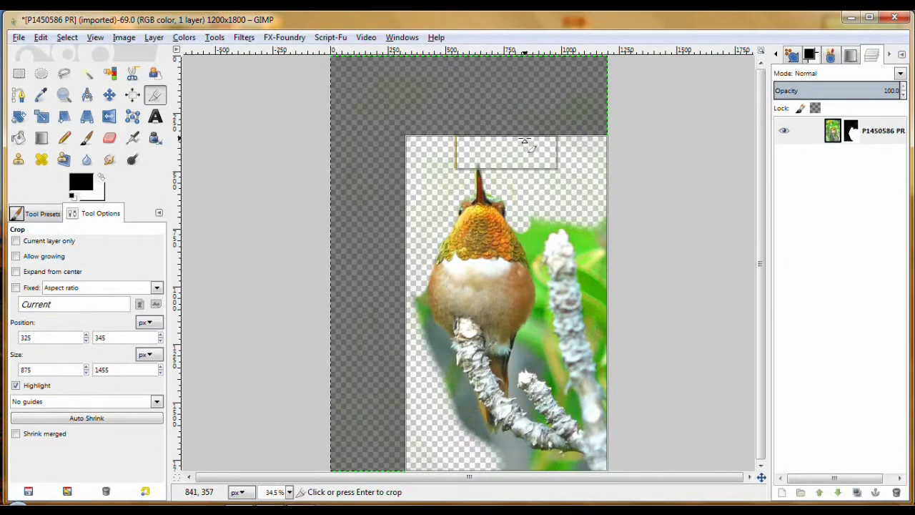
{"action": "left_click_drag", "start_coordinate": [524, 135], "coordinate": [520, 163]}
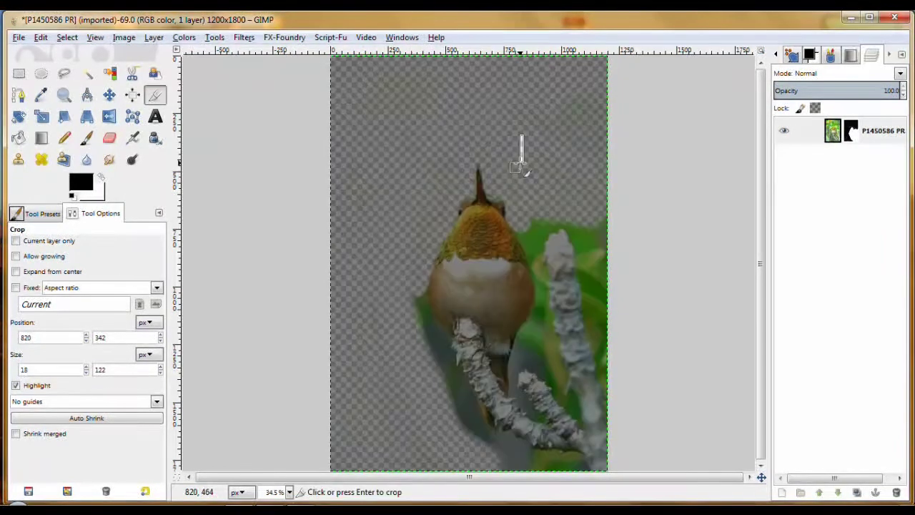
{"action": "left_click", "coordinate": [677, 238]}
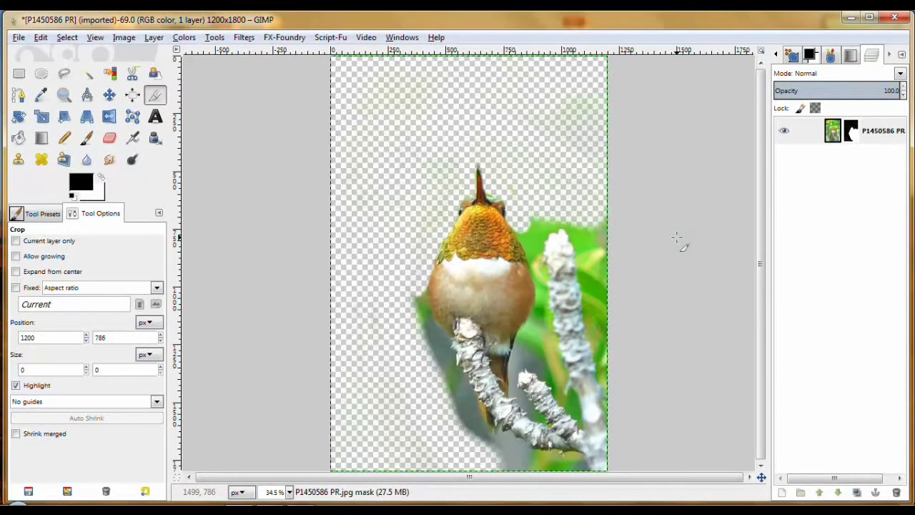
{"action": "left_click_drag", "start_coordinate": [412, 153], "coordinate": [618, 480]}
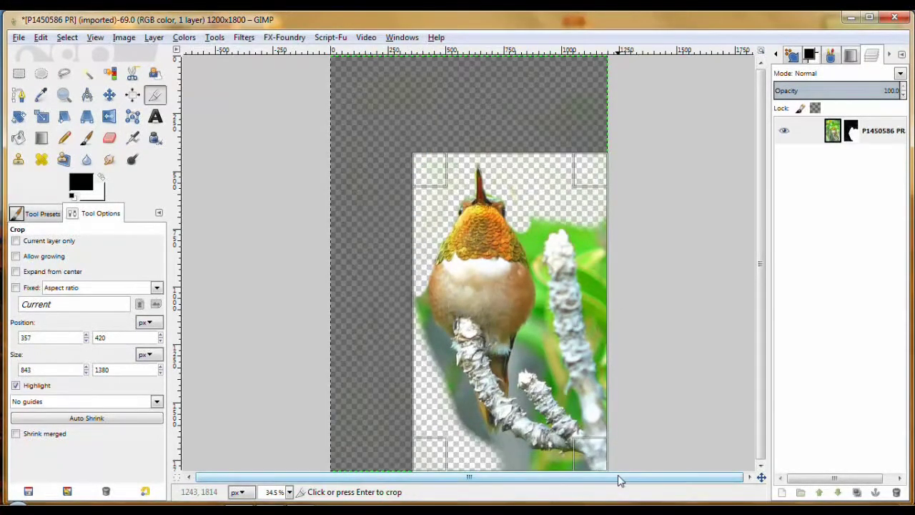
{"action": "key", "text": "Return"}
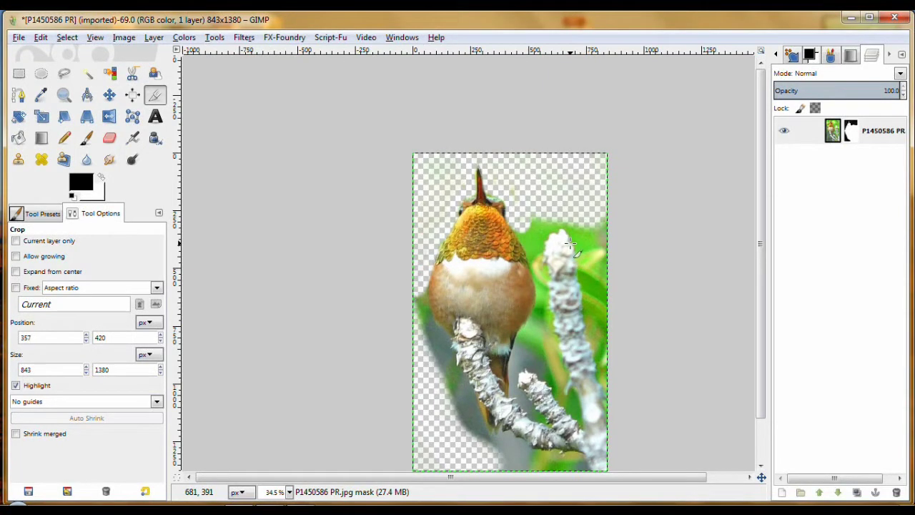
Zoom in on the right flower spike and paint out the green beside its top
{"action": "left_click", "coordinate": [64, 99]}
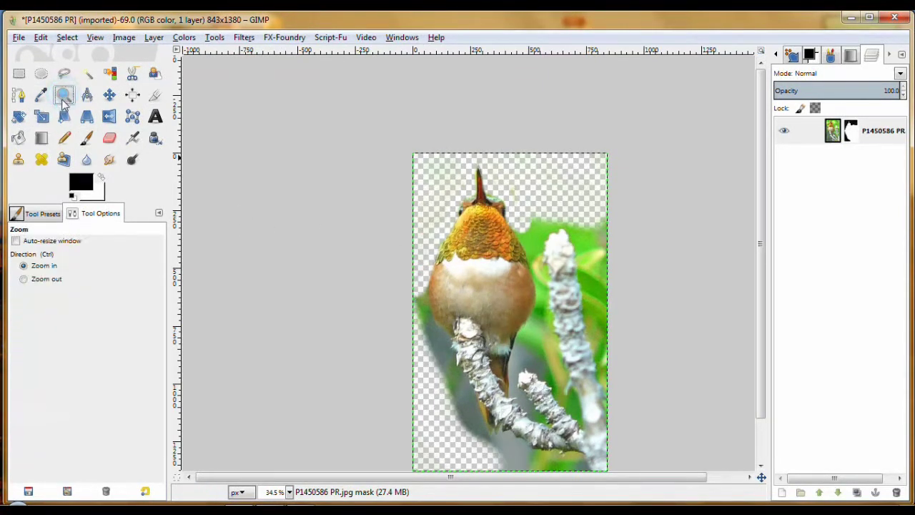
{"action": "left_click_drag", "start_coordinate": [533, 212], "coordinate": [600, 332]}
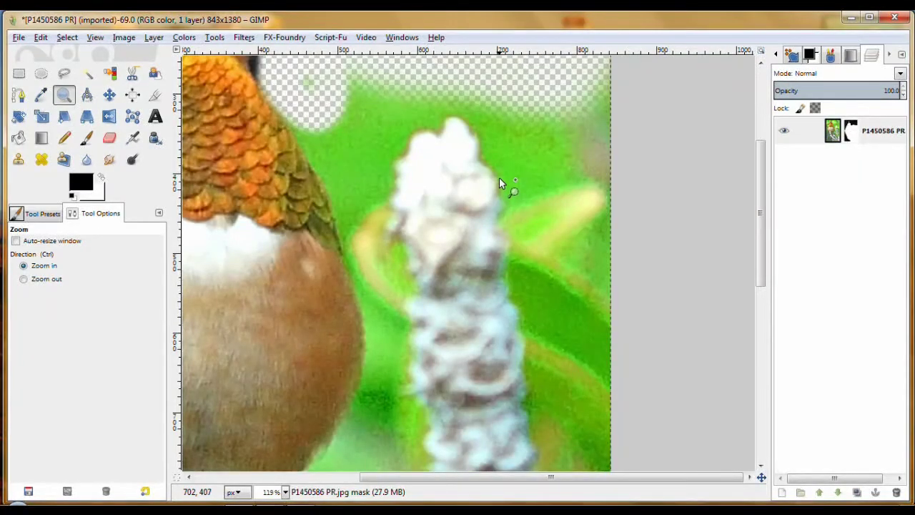
{"action": "left_click", "coordinate": [86, 137]}
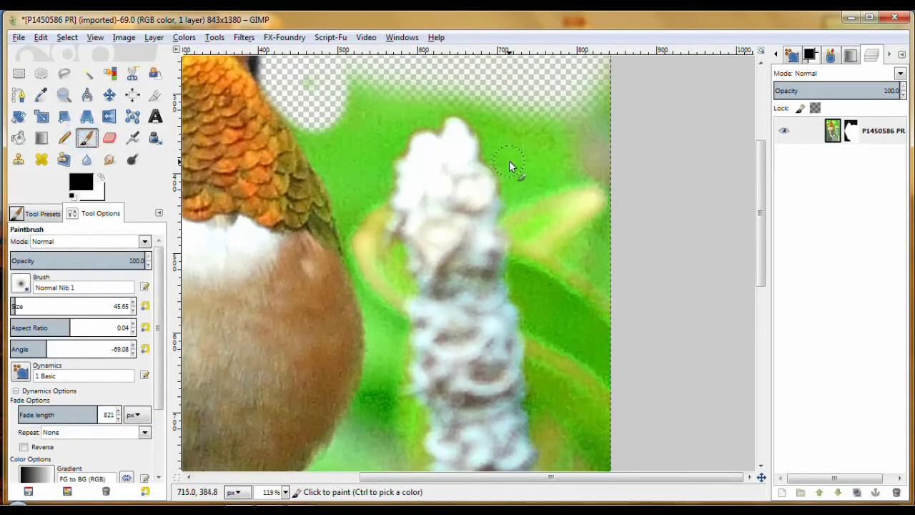
{"action": "mouse_move", "coordinate": [512, 198]}
{"action": "left_mouse_down"}
{"action": "mouse_move", "coordinate": [484, 152]}
{"action": "mouse_move", "coordinate": [487, 132]}
{"action": "mouse_move", "coordinate": [464, 110]}
{"action": "left_mouse_up"}
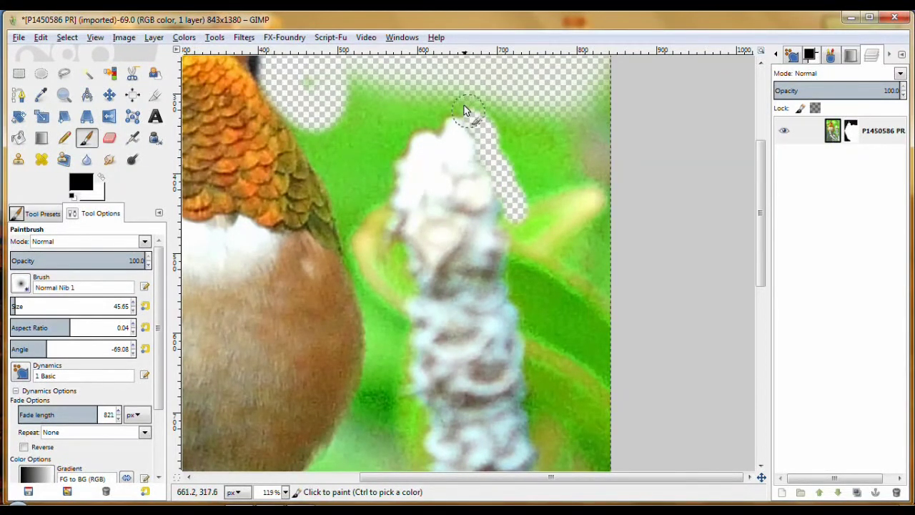